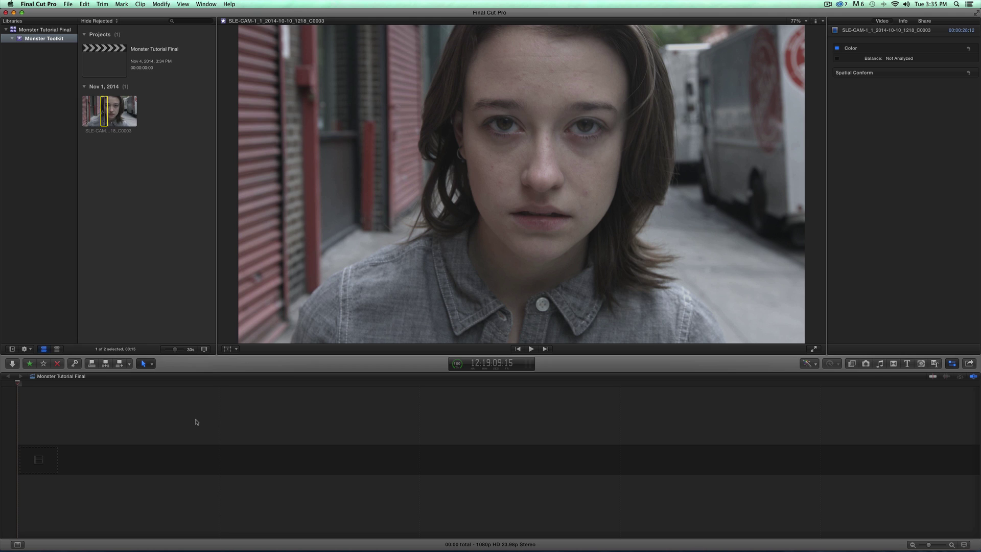
Switch to Finder and import Cat_Slit_Eye_003.psd from the Cat Slit Eye folder under Eyes into the Monster Toolkit event
{"action": "key", "text": "super+Tab"}
{"action": "key", "text": "super+Tab"}
{"action": "key", "text": "super+shift+Tab"}
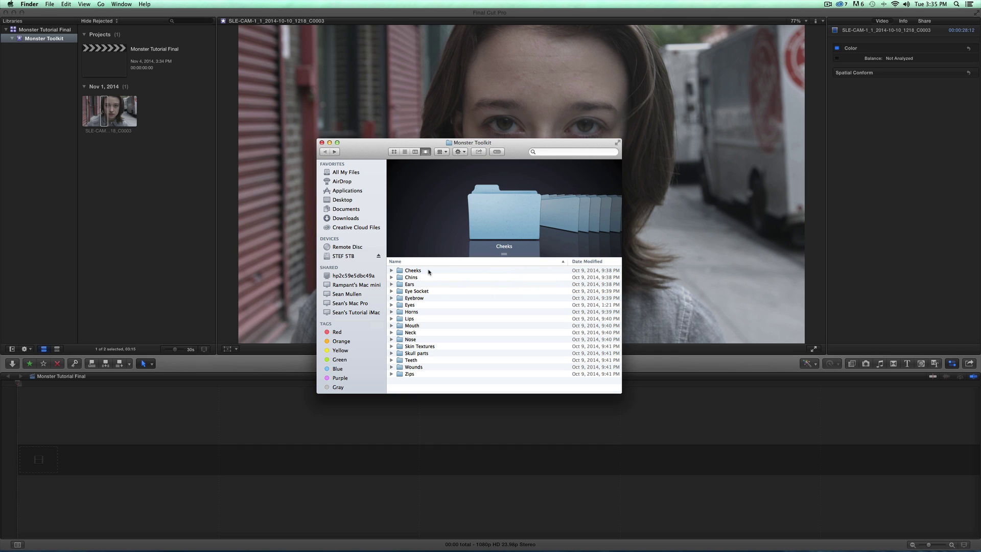
{"action": "double_click", "coordinate": [399, 305]}
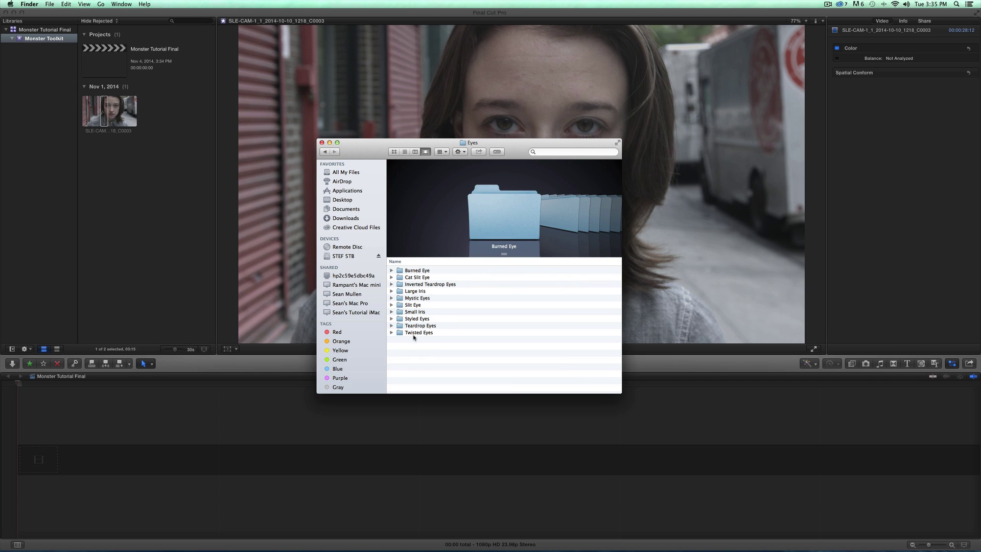
{"action": "double_click", "coordinate": [407, 278]}
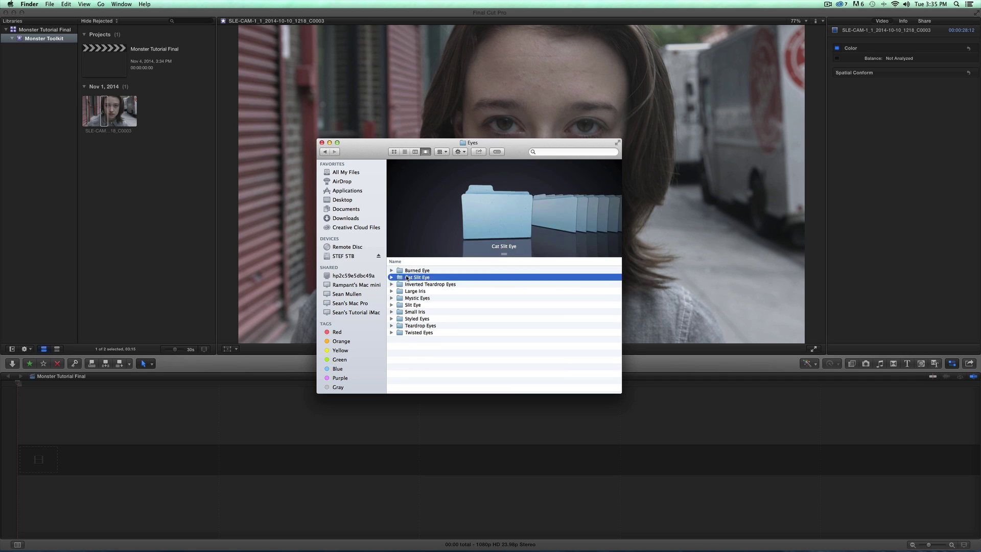
{"action": "scroll", "coordinate": [465, 214], "scroll_direction": "down", "scroll_amount": 5}
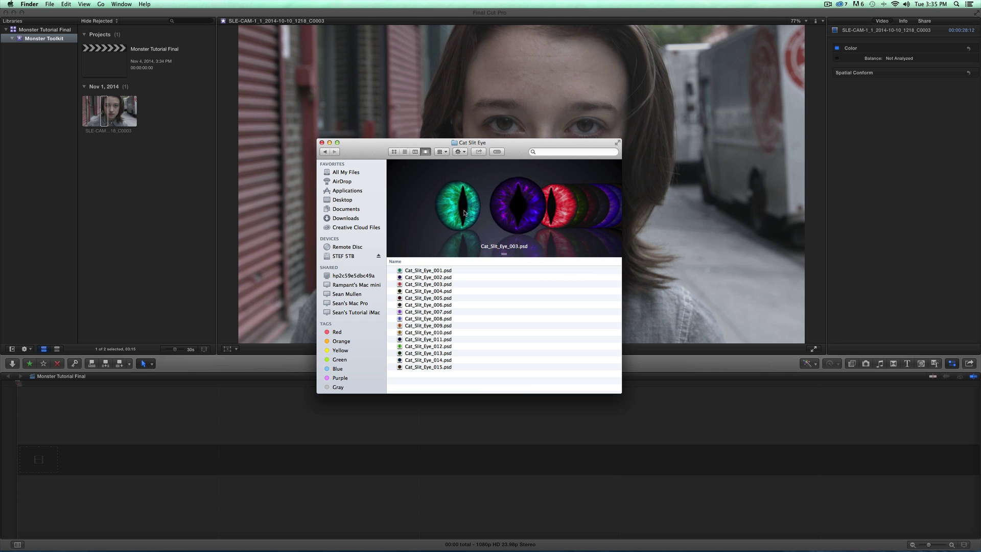
{"action": "scroll", "coordinate": [465, 213], "scroll_direction": "up", "scroll_amount": 3}
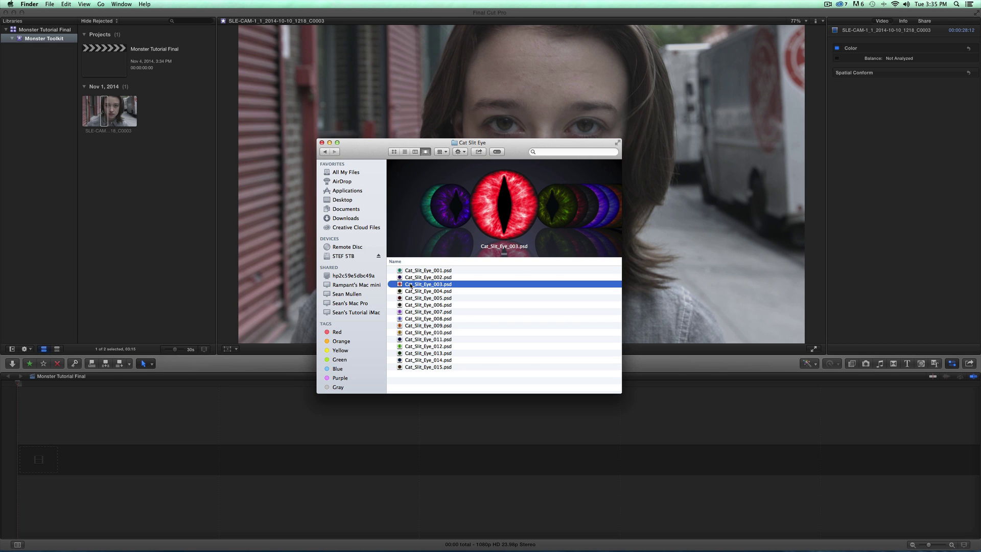
{"action": "left_click_drag", "start_coordinate": [411, 285], "coordinate": [94, 217]}
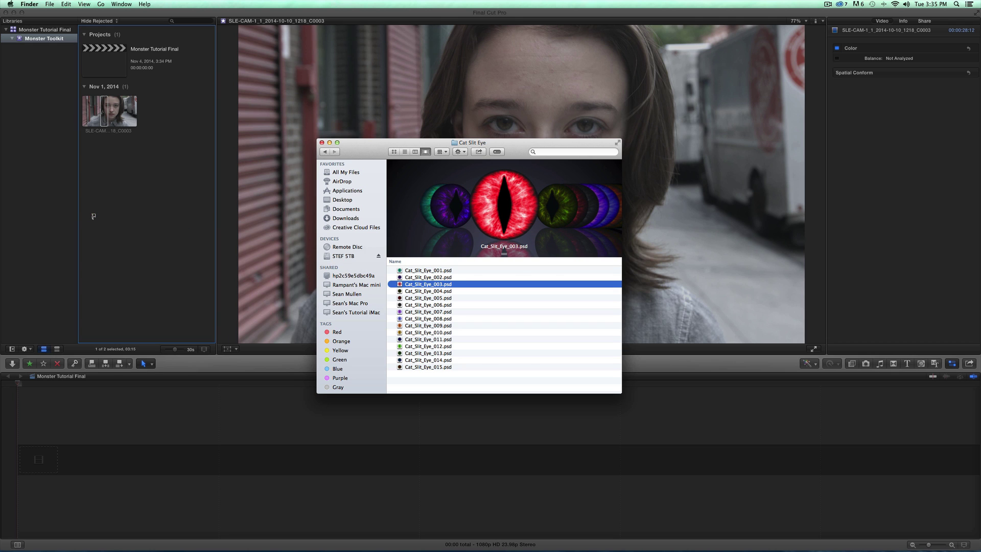
{"action": "left_click", "coordinate": [158, 187]}
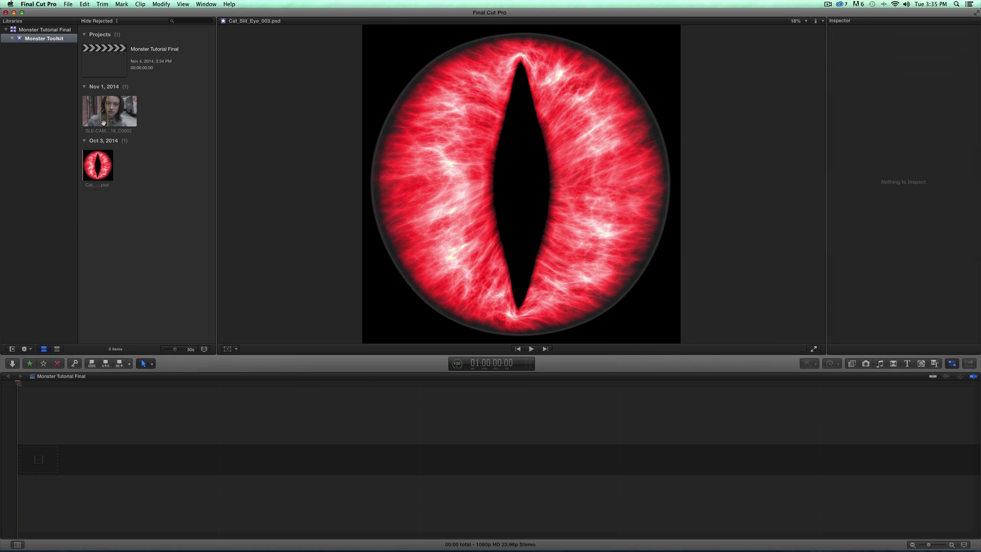
Append the selected range of the SLE-CAM clip to the Monster Tutorial Final timeline and put the playhead at its start
{"action": "left_click", "coordinate": [103, 116]}
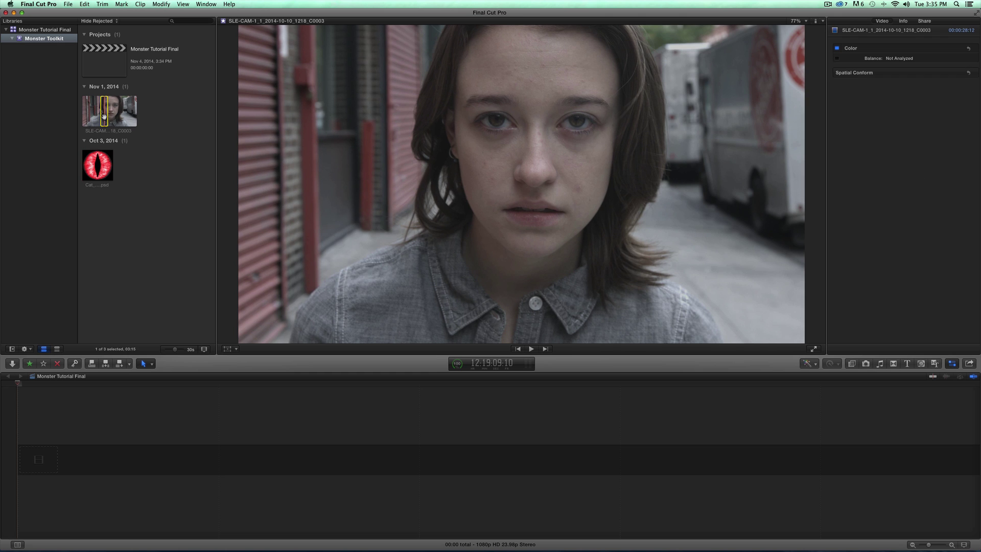
{"action": "key", "text": "e"}
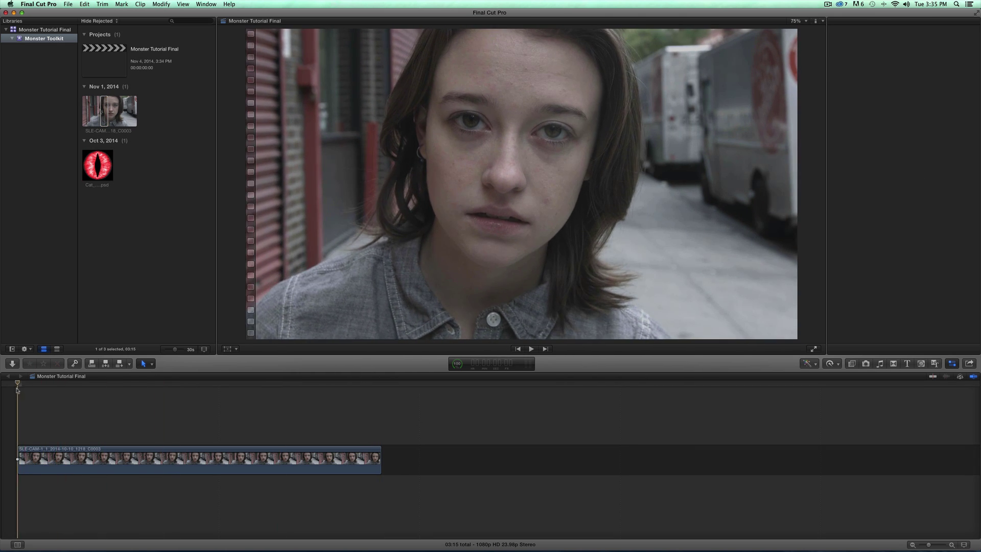
{"action": "left_click", "coordinate": [18, 384]}
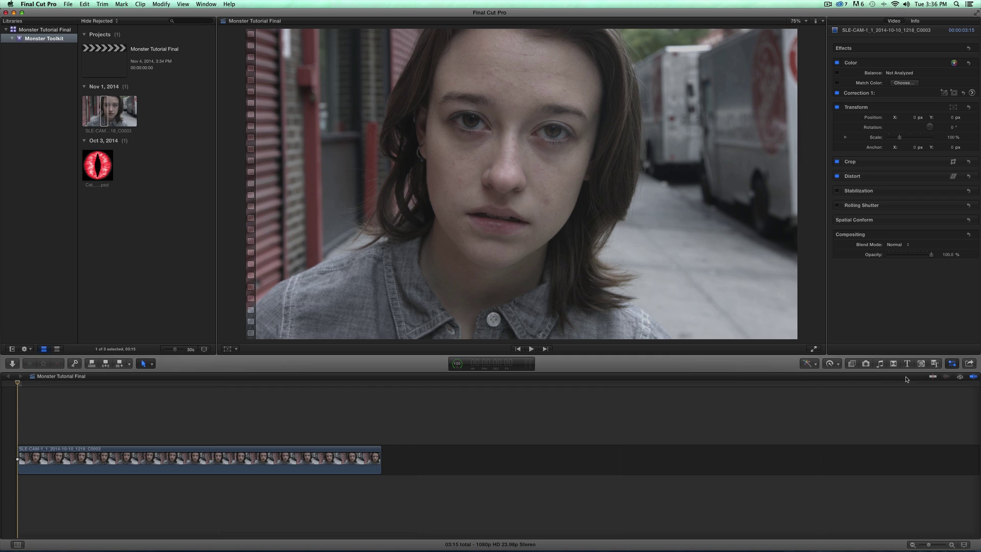
Add the C2 TrackX Track Layer generator above the woman's clip and trim it to the clip's length
{"action": "left_click", "coordinate": [921, 363]}
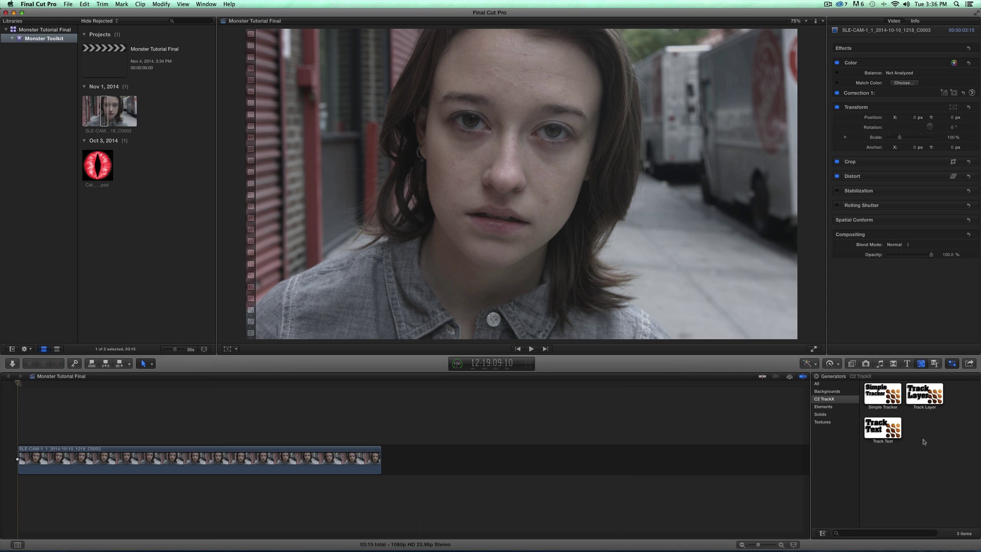
{"action": "left_click", "coordinate": [924, 399]}
{"action": "left_click_drag", "start_coordinate": [923, 399], "coordinate": [21, 427]}
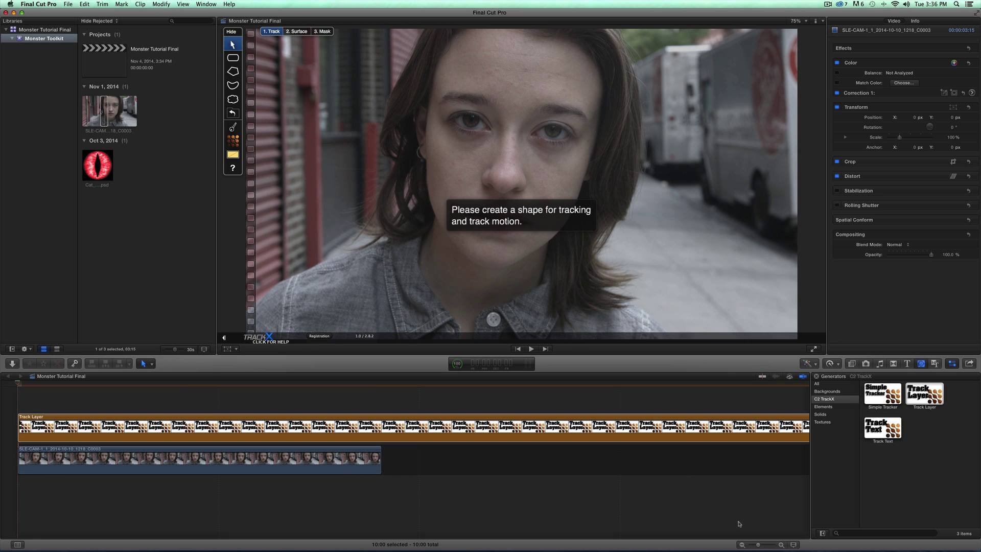
{"action": "key", "text": "super+minus"}
{"action": "key", "text": "super+minus"}
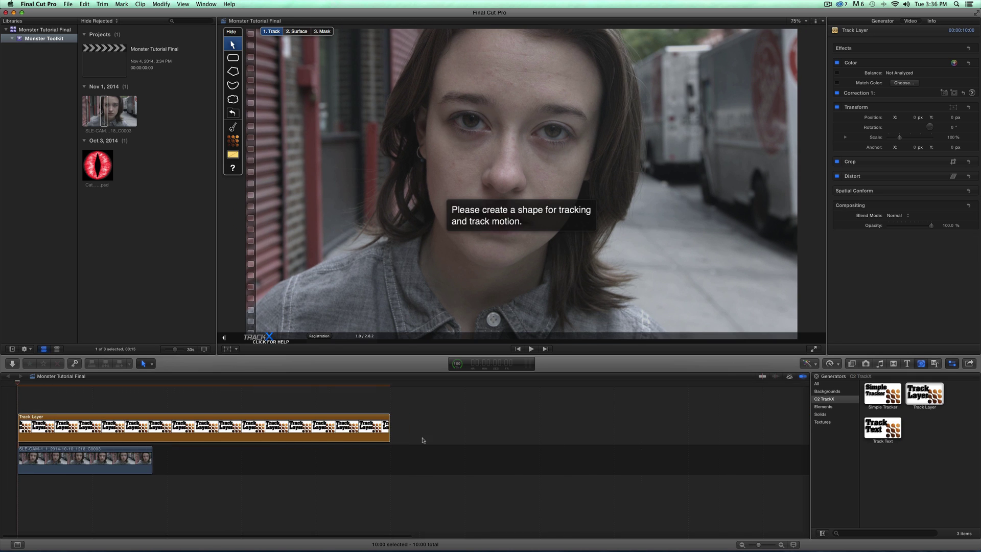
{"action": "left_click_drag", "start_coordinate": [389, 427], "coordinate": [152, 431]}
{"action": "left_click_drag", "start_coordinate": [758, 545], "coordinate": [760, 545]}
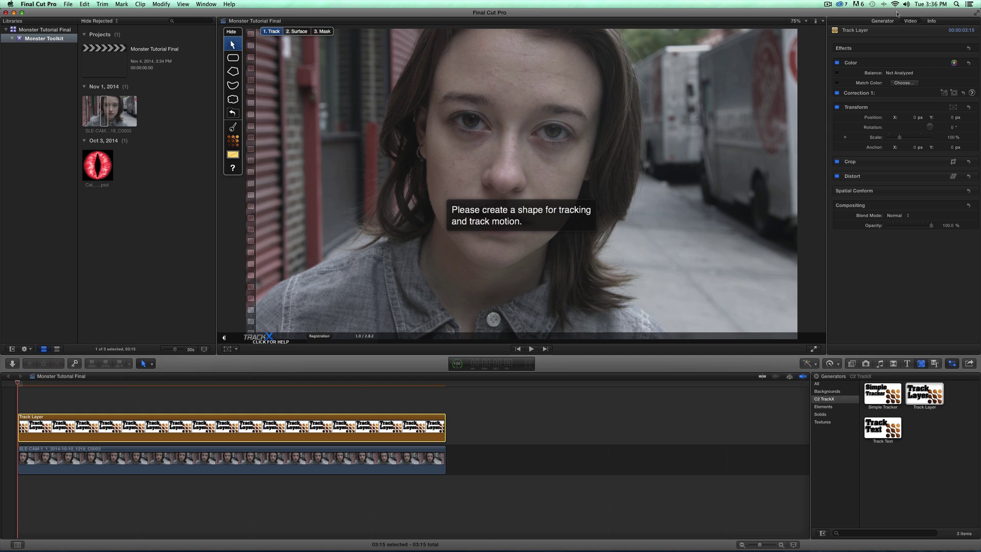
Rename the Track Layer generator as Left Eye
{"action": "left_click", "coordinate": [932, 22]}
{"action": "left_click", "coordinate": [923, 57]}
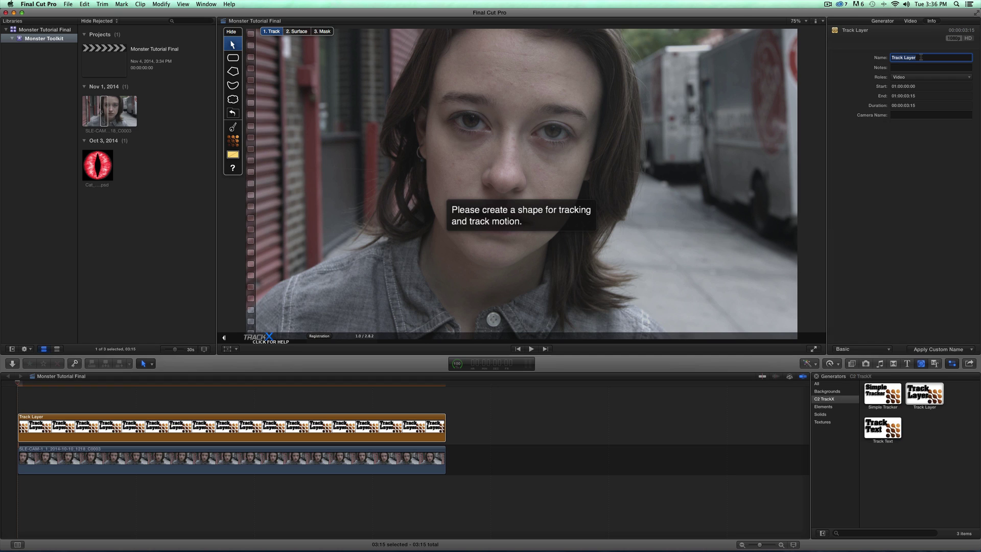
{"action": "type", "text": "L"}
{"action": "key", "text": "Return"}
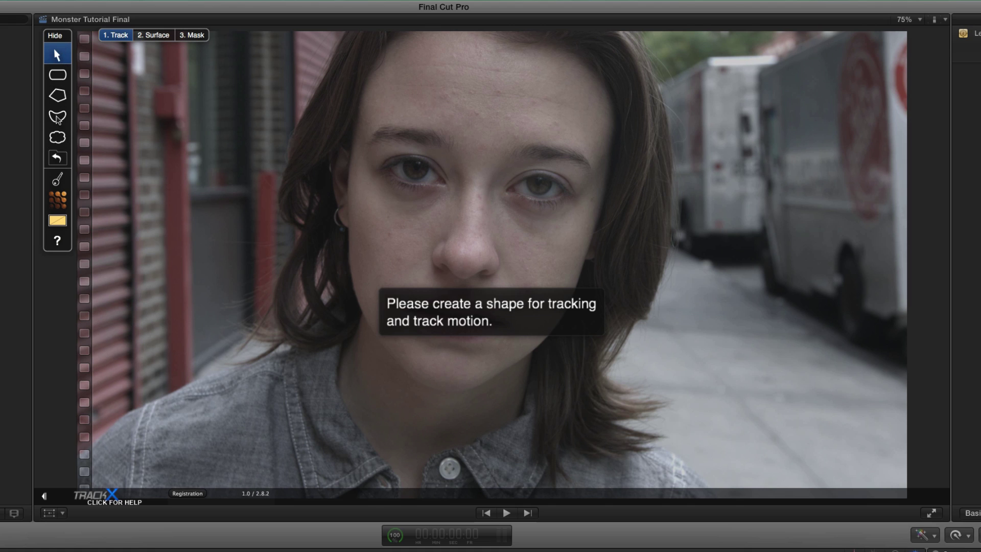
Draw a closed spline tracking shape around the left-hand eye and eyebrow, track it forward through the clip, and return to the first frame
{"action": "left_click", "coordinate": [58, 117]}
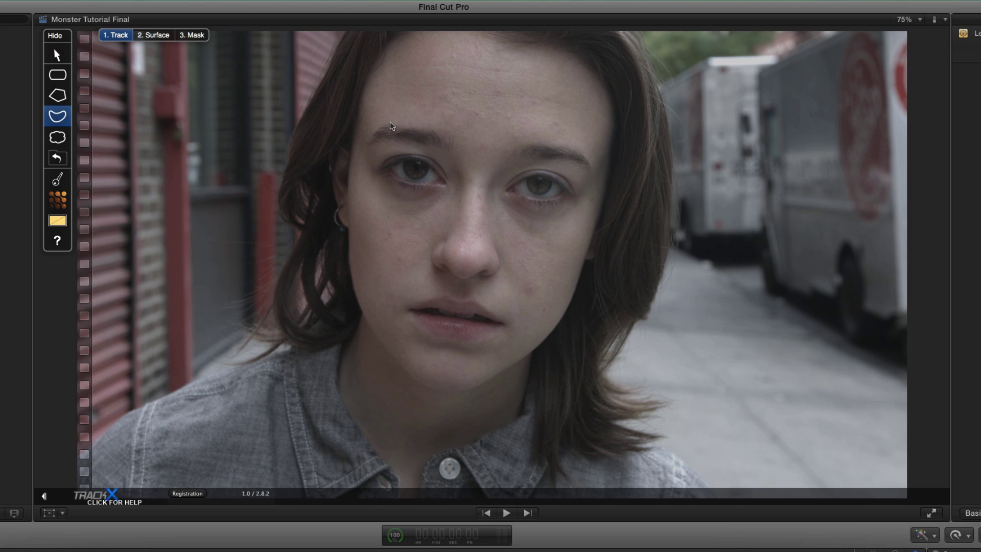
{"action": "left_click_drag", "start_coordinate": [376, 116], "coordinate": [397, 111]}
{"action": "left_click", "coordinate": [401, 105]}
{"action": "left_click", "coordinate": [436, 114]}
{"action": "left_click", "coordinate": [469, 131]}
{"action": "left_click", "coordinate": [469, 155]}
{"action": "left_click", "coordinate": [463, 200]}
{"action": "left_click", "coordinate": [432, 227]}
{"action": "left_click", "coordinate": [420, 226]}
{"action": "left_click", "coordinate": [403, 228]}
{"action": "left_click", "coordinate": [362, 203]}
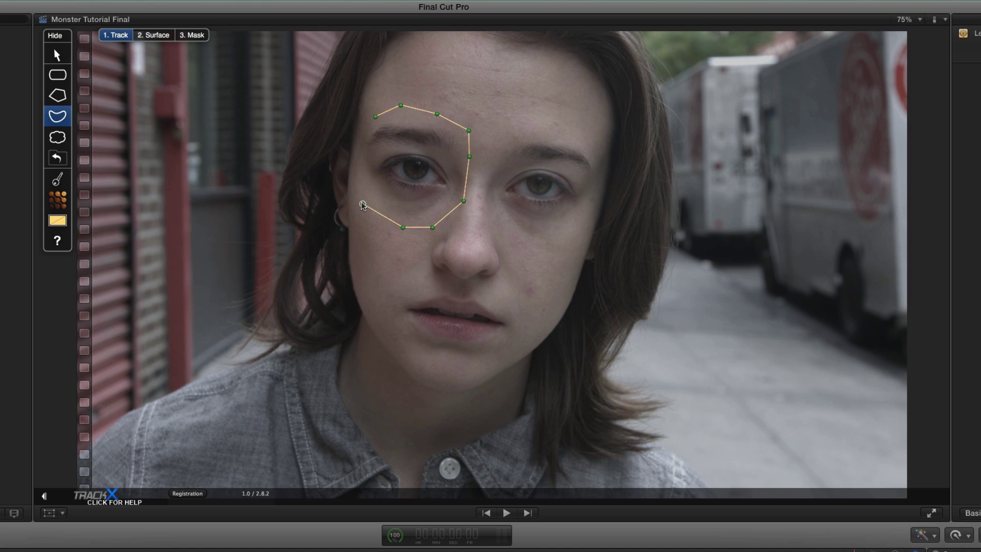
{"action": "left_click", "coordinate": [362, 132]}
{"action": "left_click", "coordinate": [376, 117]}
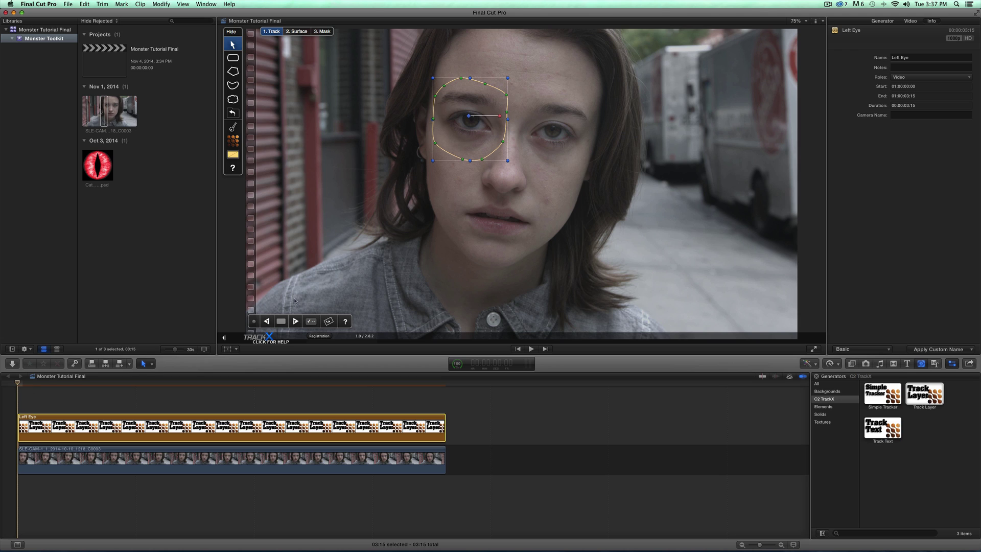
{"action": "left_click", "coordinate": [296, 322]}
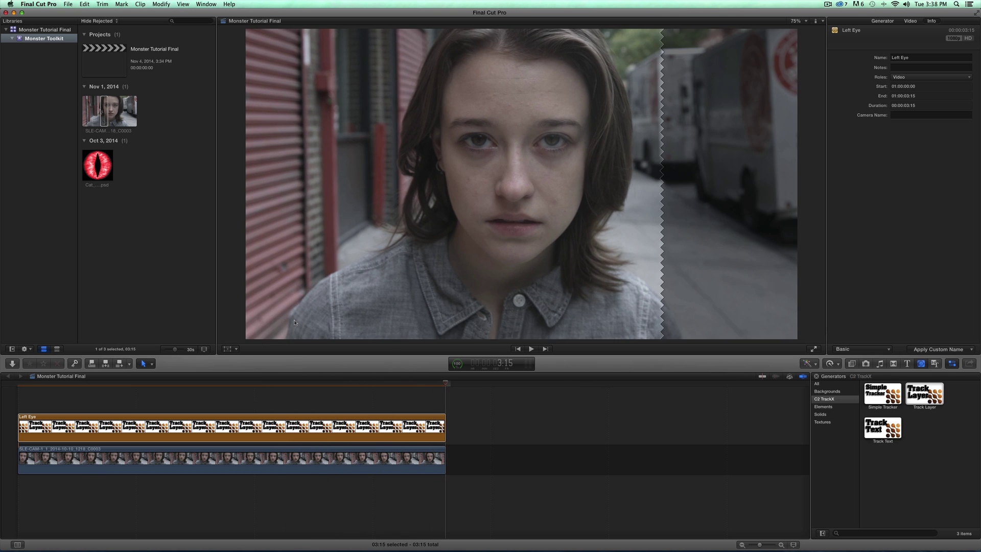
{"action": "left_click_drag", "start_coordinate": [446, 383], "coordinate": [18, 383]}
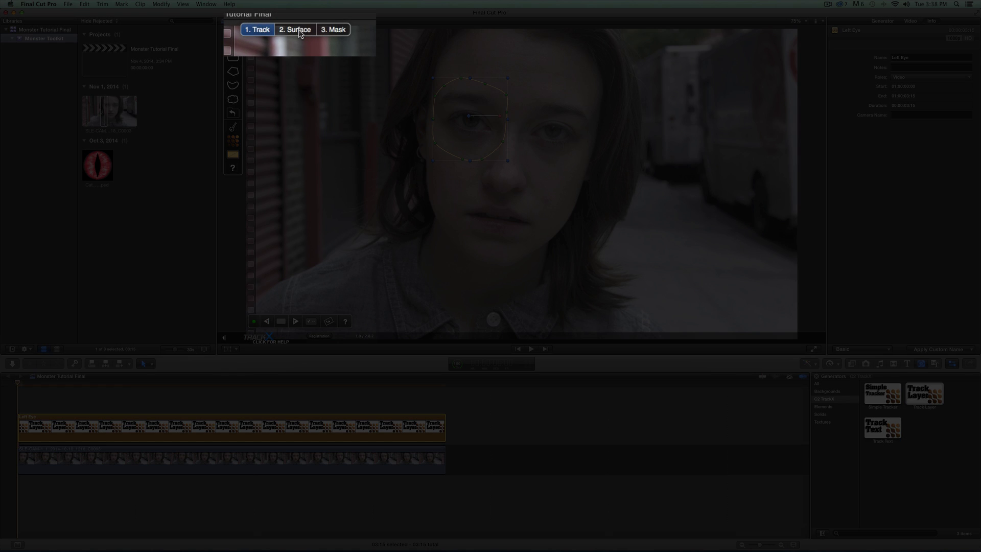
Switch TrackX to its Surface stage and apply the red cat eye image as the Left Eye generator's Insert Layer source
{"action": "left_click", "coordinate": [298, 33]}
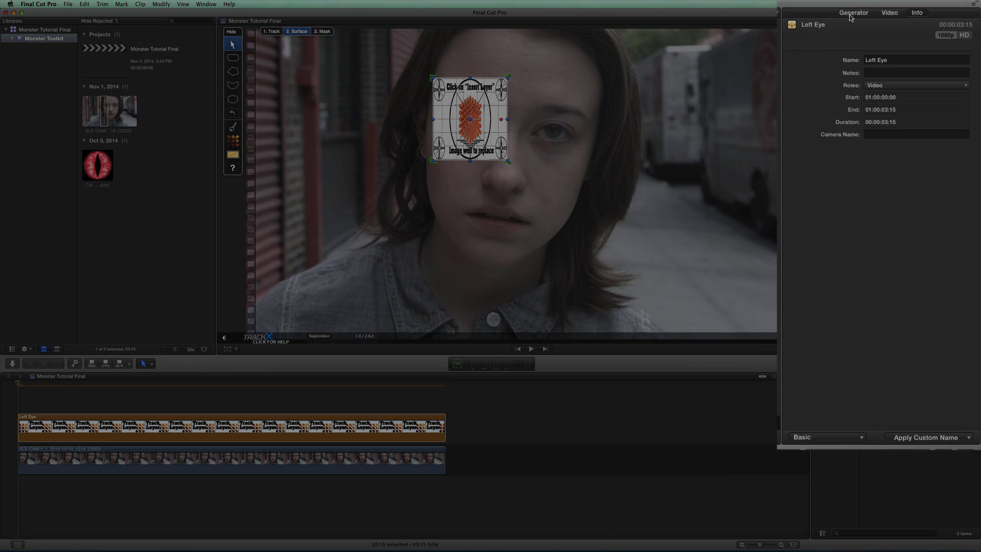
{"action": "left_click", "coordinate": [883, 21]}
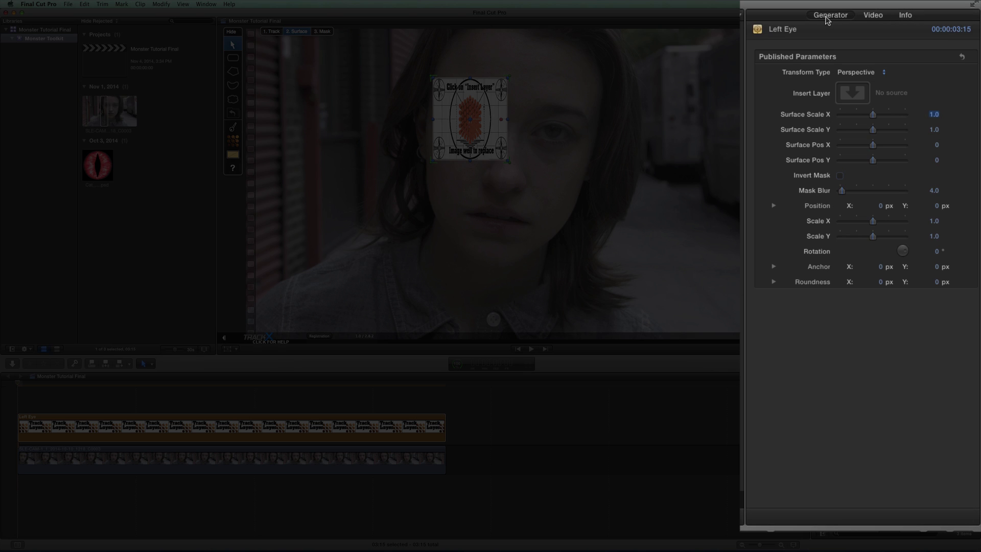
{"action": "left_click", "coordinate": [853, 96]}
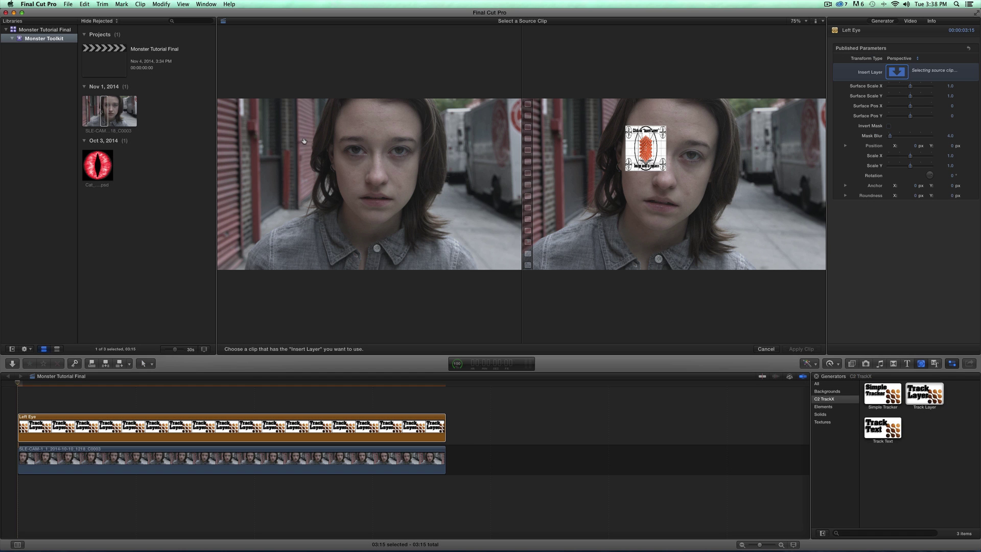
{"action": "left_click", "coordinate": [98, 166]}
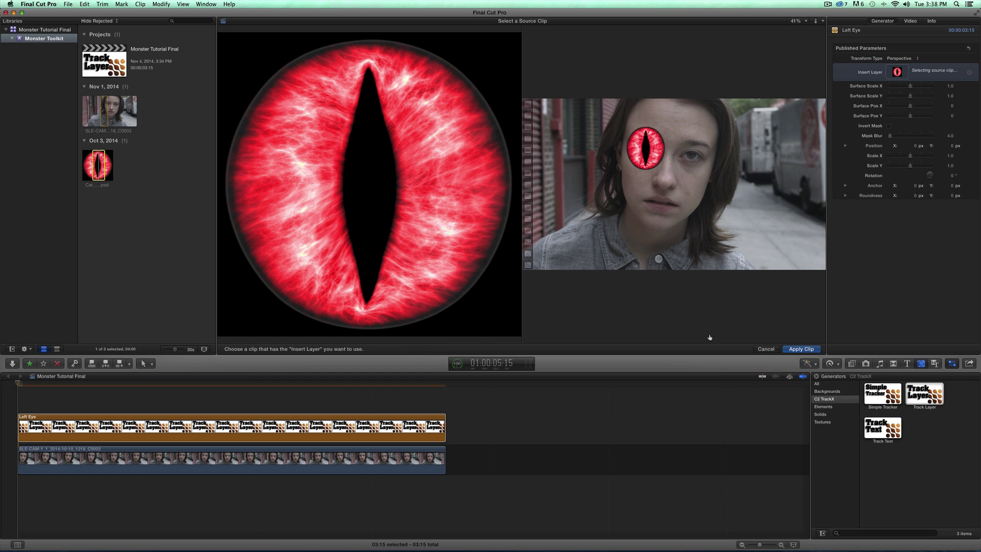
{"action": "left_click", "coordinate": [802, 349]}
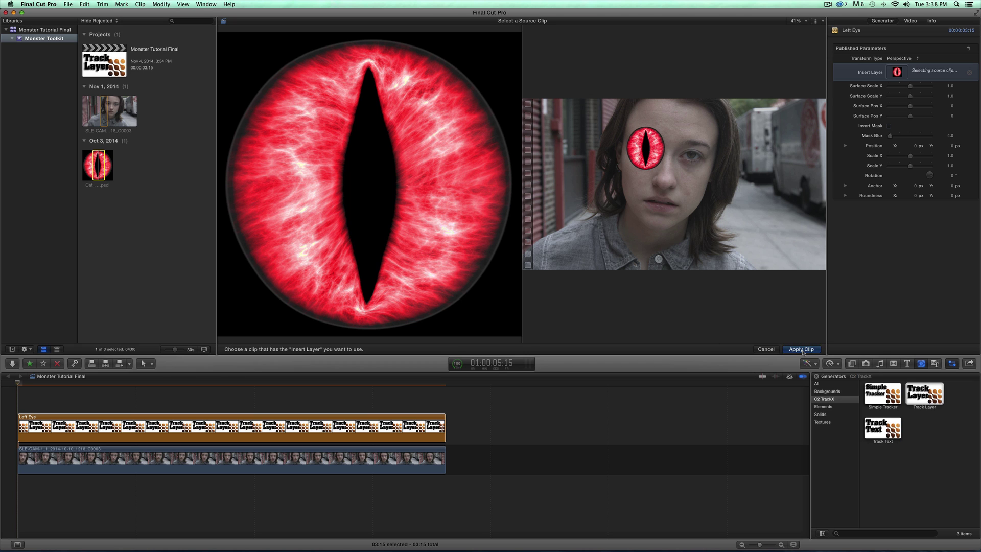
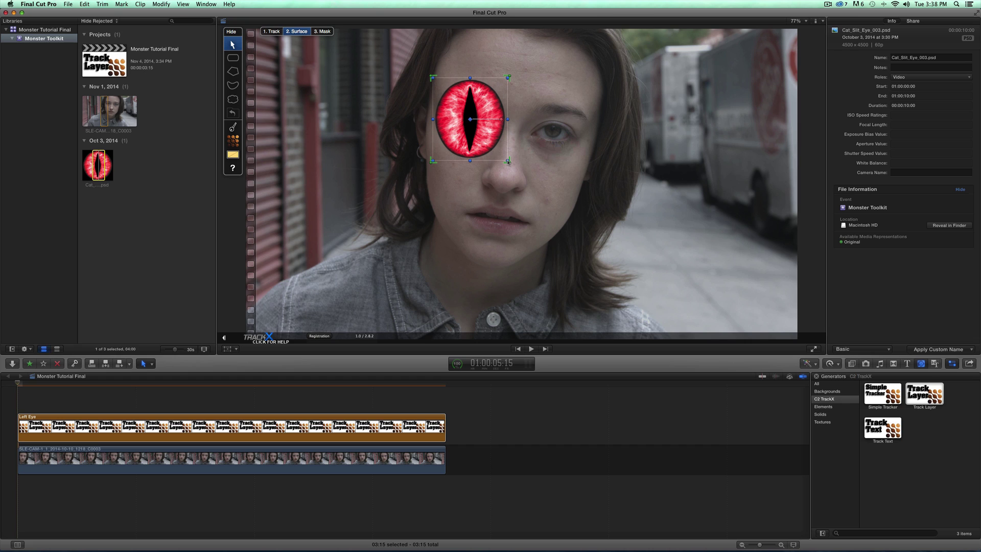
Shrink the red cat eye surface to about iris size and place it over the iris of the tracked eye
{"action": "left_click_drag", "start_coordinate": [507, 162], "coordinate": [484, 135]}
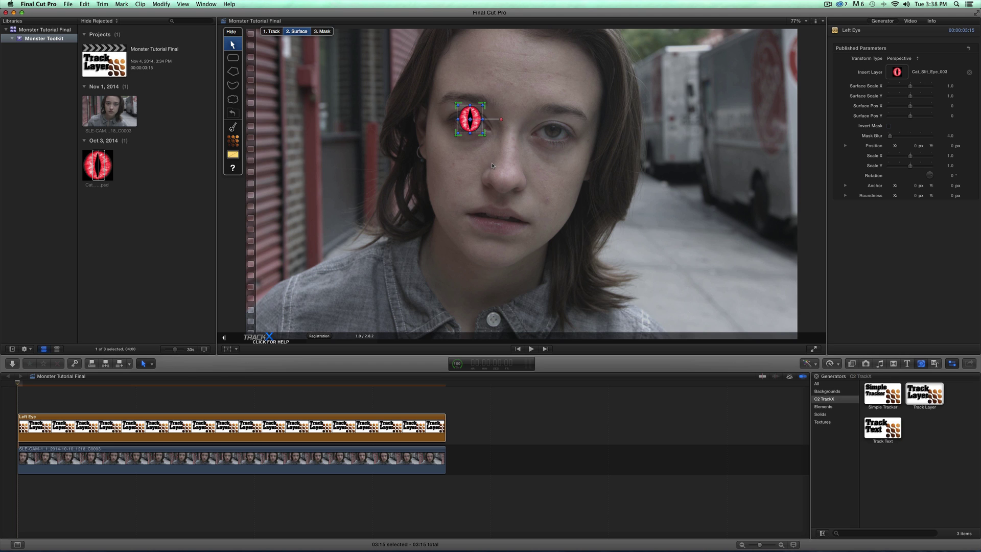
{"action": "key", "text": "super+equal"}
{"action": "key", "text": "super+equal"}
{"action": "key", "text": "super+equal"}
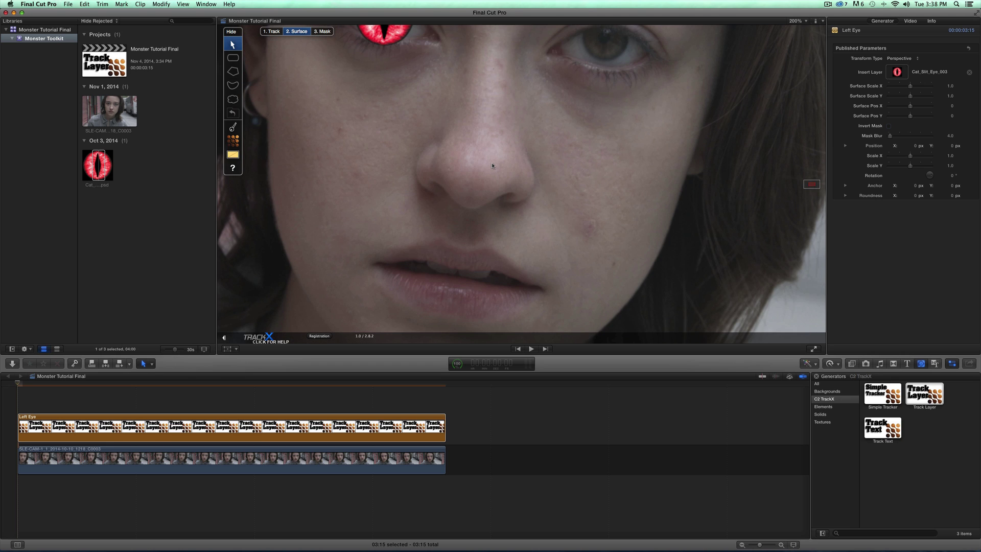
{"action": "left_click_drag", "start_coordinate": [811, 184], "coordinate": [812, 184]}
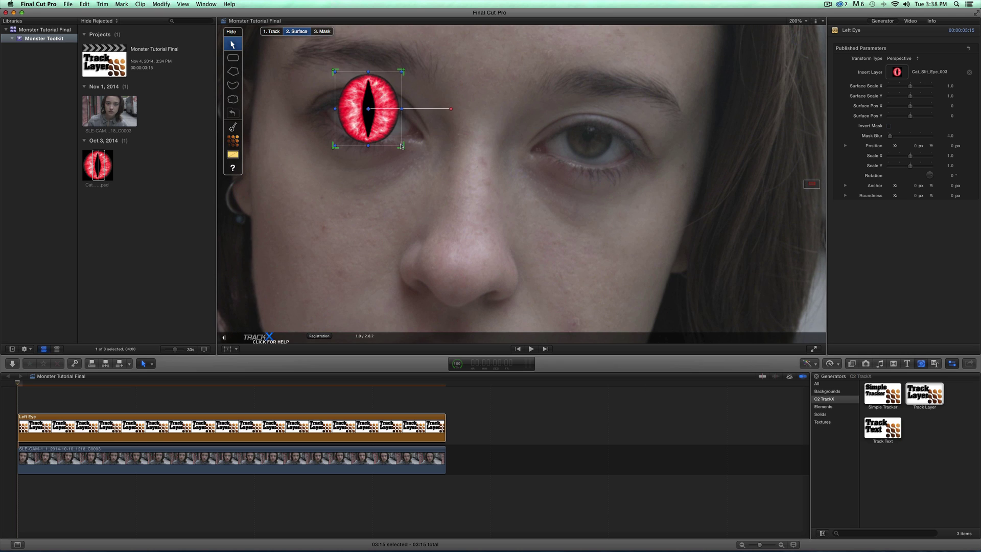
{"action": "left_click_drag", "start_coordinate": [401, 145], "coordinate": [381, 114]}
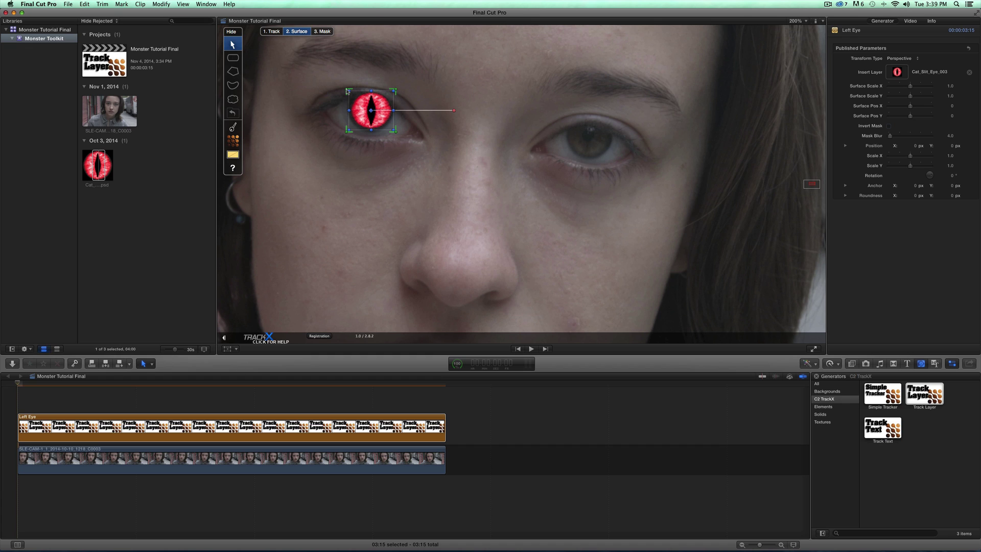
Fine-tune the cat eye surface by moving its upper corners slightly outward and adjusting its lower edge to fit the iris
{"action": "left_click_drag", "start_coordinate": [347, 90], "coordinate": [345, 87]}
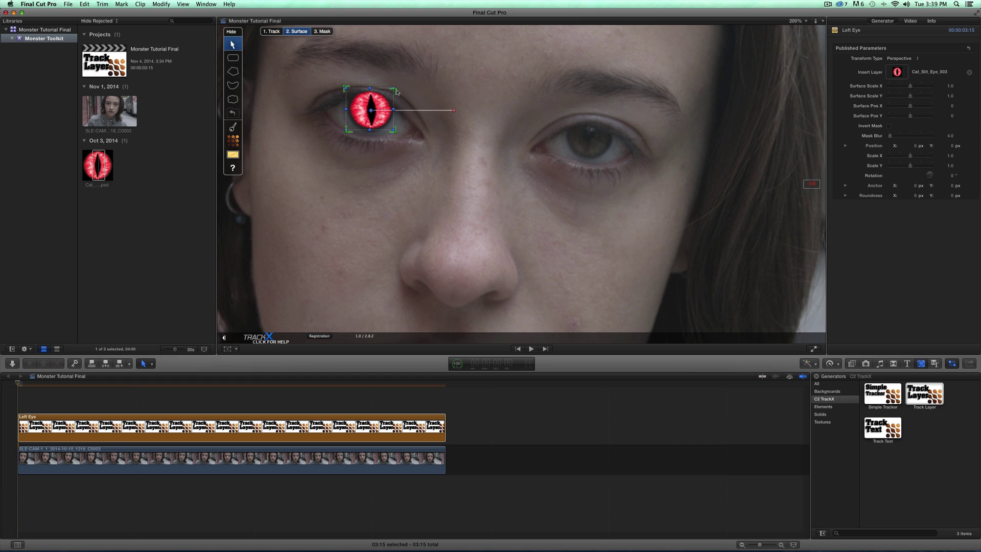
{"action": "left_click_drag", "start_coordinate": [396, 88], "coordinate": [399, 88]}
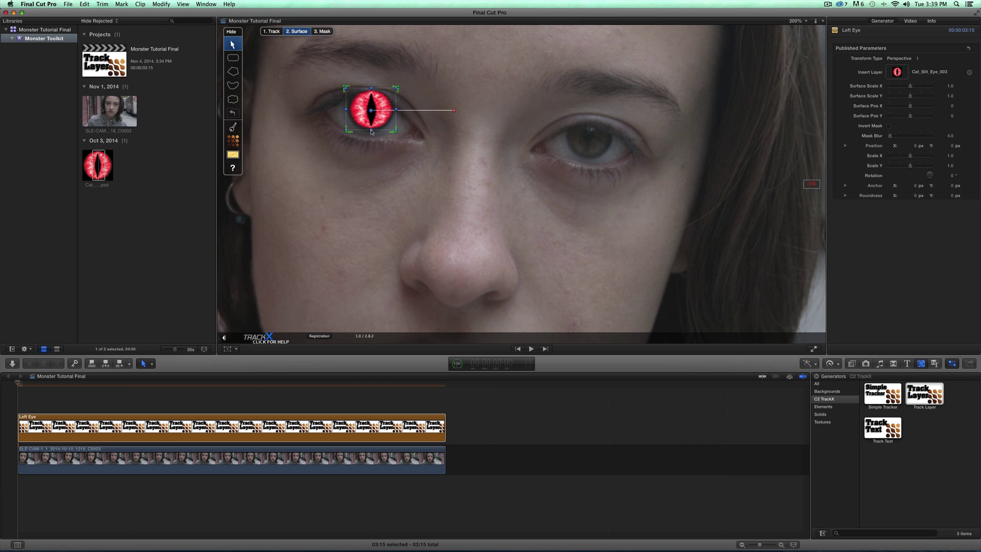
{"action": "left_click_drag", "start_coordinate": [371, 132], "coordinate": [371, 131]}
{"action": "left_click", "coordinate": [391, 166]}
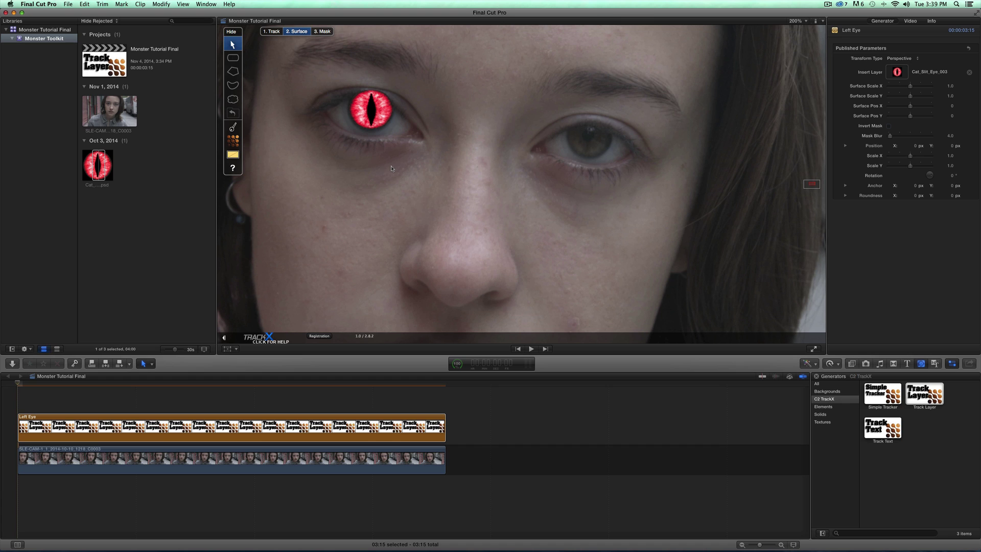
{"action": "left_click", "coordinate": [374, 122]}
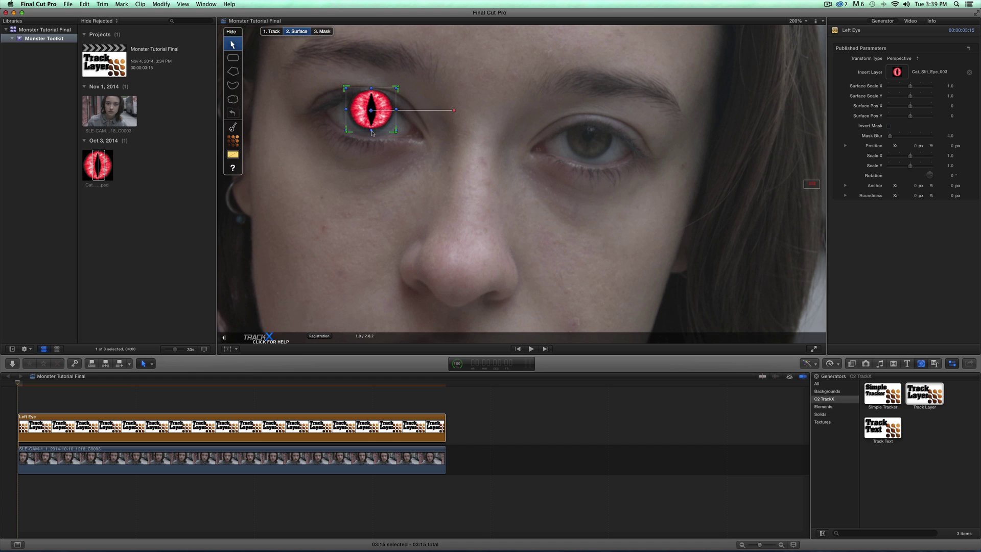
Nudge the lower edge of the cat eye surface slightly upward and deselect the surface
{"action": "left_click_drag", "start_coordinate": [372, 133], "coordinate": [372, 132]}
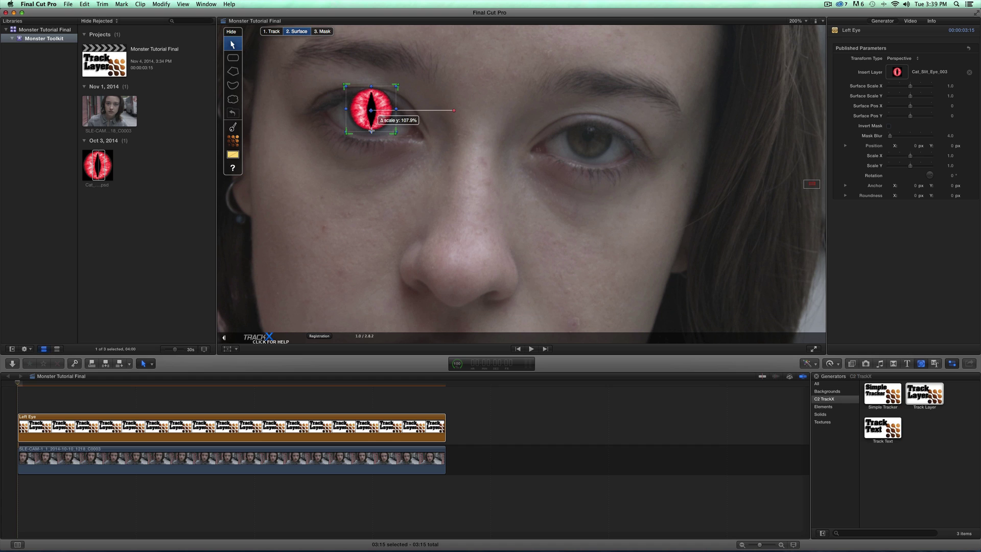
{"action": "left_click", "coordinate": [395, 166]}
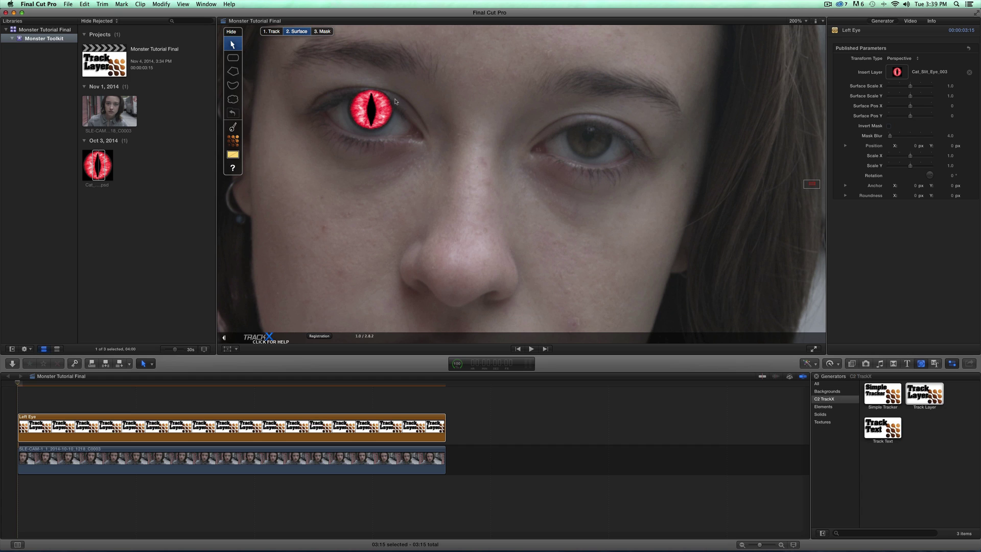
In the Mask stage, draw a closed spline along the upper lid line and around the lid up to the eyebrow, and invert the mask
{"action": "left_click", "coordinate": [322, 32]}
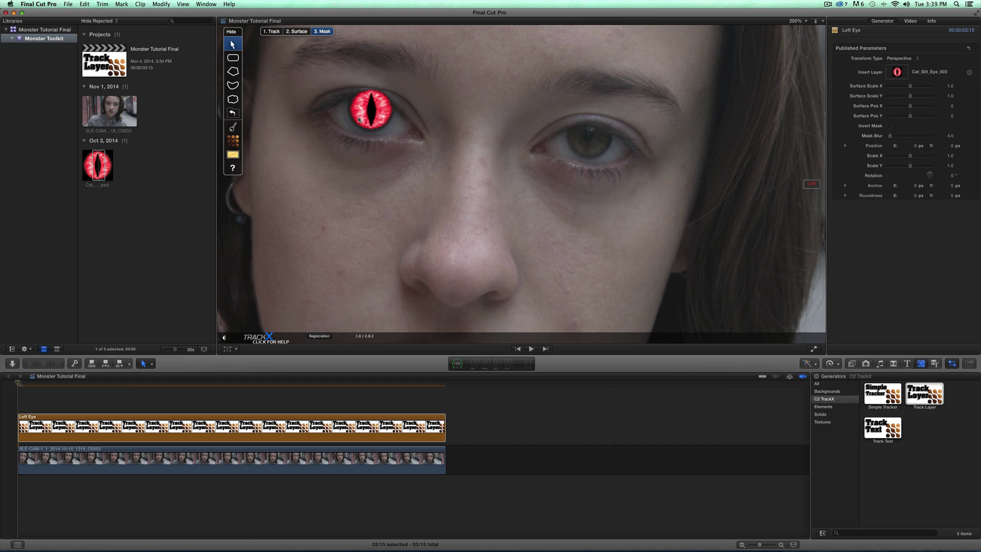
{"action": "left_click", "coordinate": [233, 85]}
{"action": "left_click", "coordinate": [316, 114]}
{"action": "left_click", "coordinate": [335, 105]}
{"action": "left_click", "coordinate": [356, 99]}
{"action": "left_click", "coordinate": [370, 98]}
{"action": "left_click", "coordinate": [383, 100]}
{"action": "left_click", "coordinate": [399, 110]}
{"action": "left_click", "coordinate": [423, 132]}
{"action": "left_click", "coordinate": [438, 144]}
{"action": "left_click", "coordinate": [442, 102]}
{"action": "left_click", "coordinate": [422, 82]}
{"action": "left_click", "coordinate": [408, 76]}
{"action": "left_click", "coordinate": [344, 65]}
{"action": "left_click", "coordinate": [316, 78]}
{"action": "left_click", "coordinate": [310, 103]}
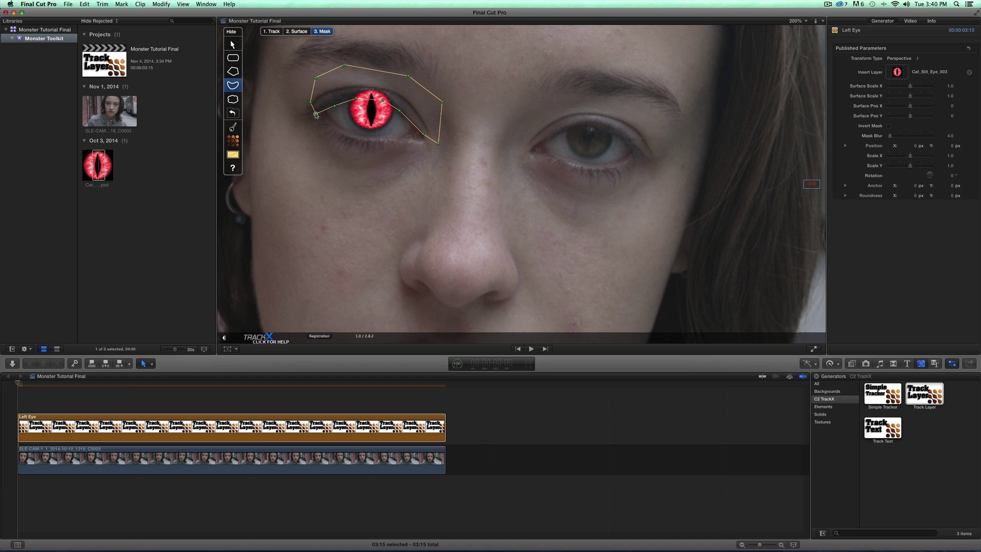
{"action": "left_click", "coordinate": [315, 113]}
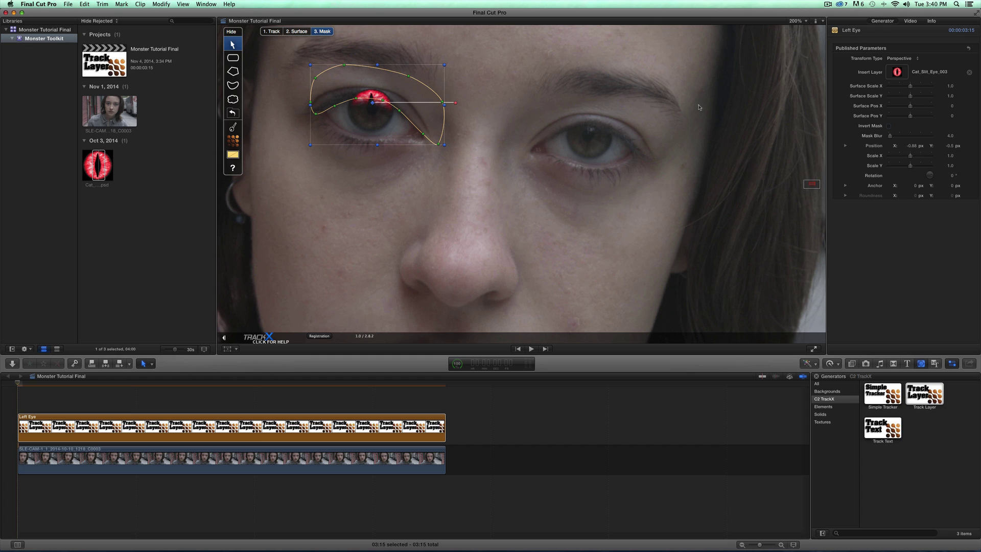
{"action": "left_click", "coordinate": [888, 126]}
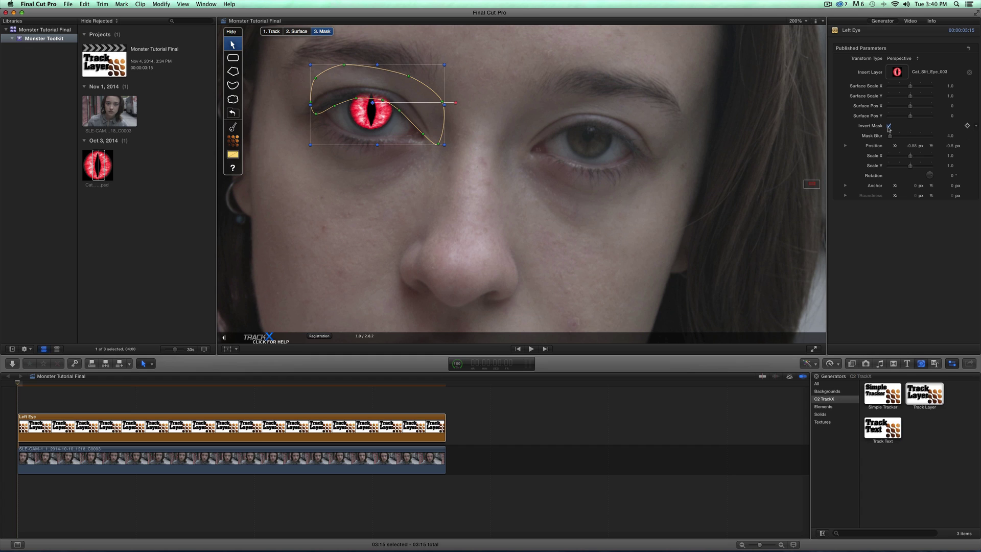
Lower the mask points along the upper lid so the mask edge follows the eyelid across the cat eye
{"action": "left_click", "coordinate": [356, 99]}
{"action": "left_click_drag", "start_coordinate": [356, 99], "coordinate": [355, 102]}
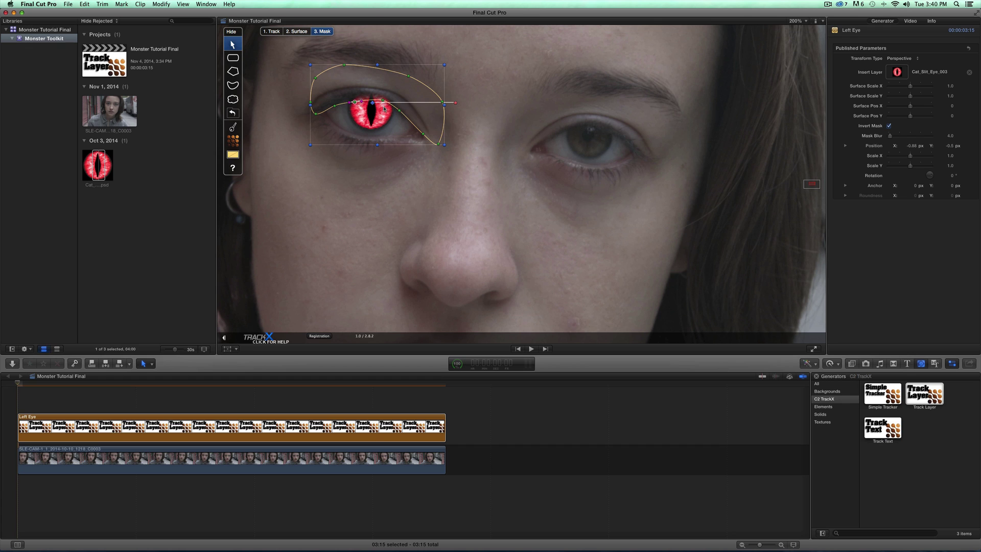
{"action": "left_click_drag", "start_coordinate": [384, 105], "coordinate": [399, 117]}
{"action": "left_click", "coordinate": [382, 103]}
{"action": "left_click", "coordinate": [370, 102]}
{"action": "left_click_drag", "start_coordinate": [355, 104], "coordinate": [352, 105]}
{"action": "left_click_drag", "start_coordinate": [352, 105], "coordinate": [389, 109]}
Return to the Surface stage, rotate the cat eye surface slightly clockwise over the iris, and deselect it
{"action": "left_click", "coordinate": [299, 32]}
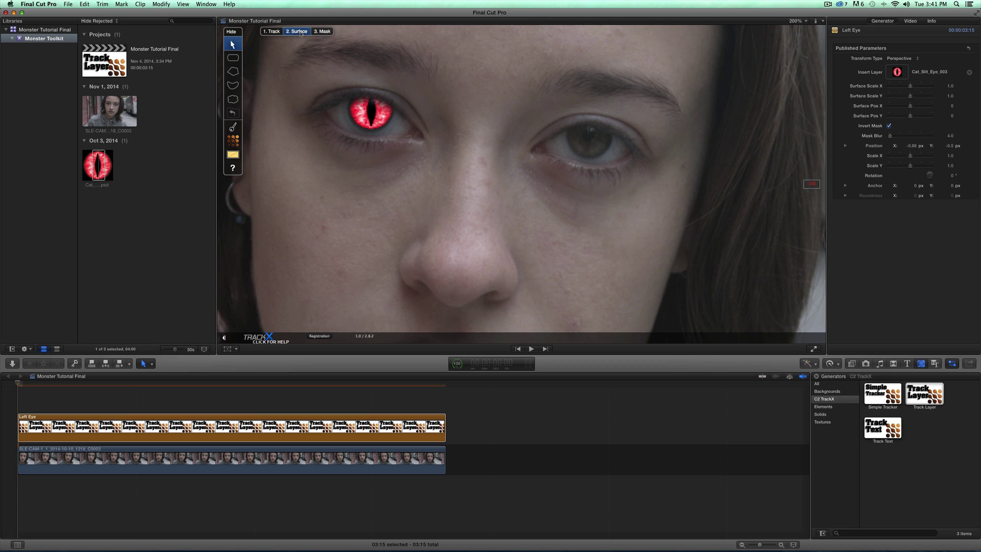
{"action": "key", "text": "super+minus"}
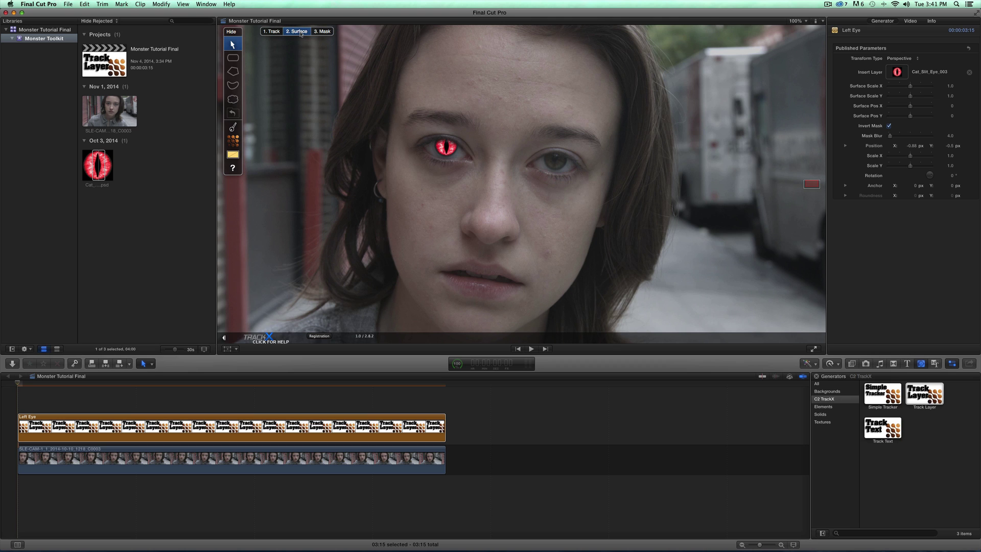
{"action": "left_click", "coordinate": [445, 148]}
{"action": "left_click_drag", "start_coordinate": [488, 148], "coordinate": [488, 150]}
{"action": "left_click", "coordinate": [308, 64]}
Reselect the eyelid mask in the Mask stage and fine-tune its lid-line points around the cat eye
{"action": "left_click", "coordinate": [323, 32]}
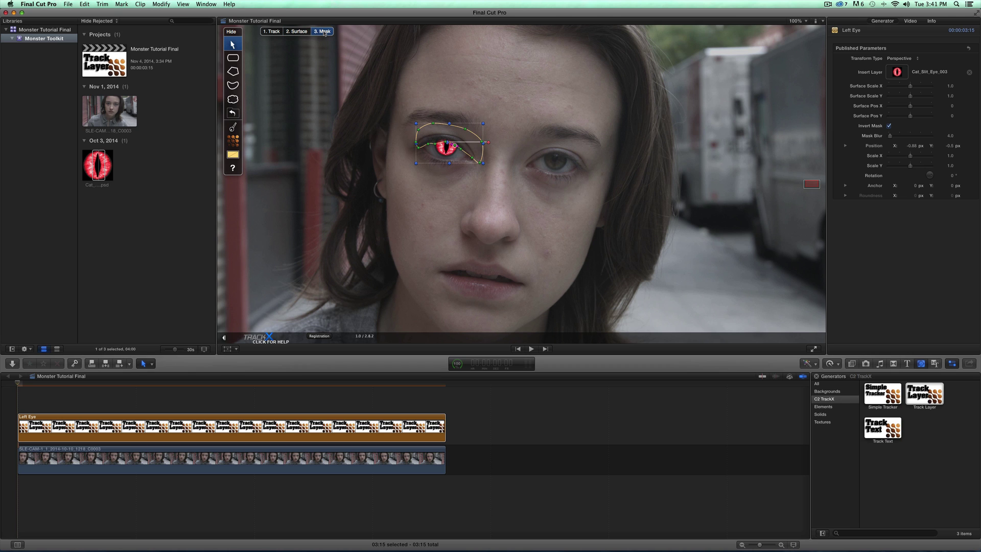
{"action": "key", "text": "super+equal"}
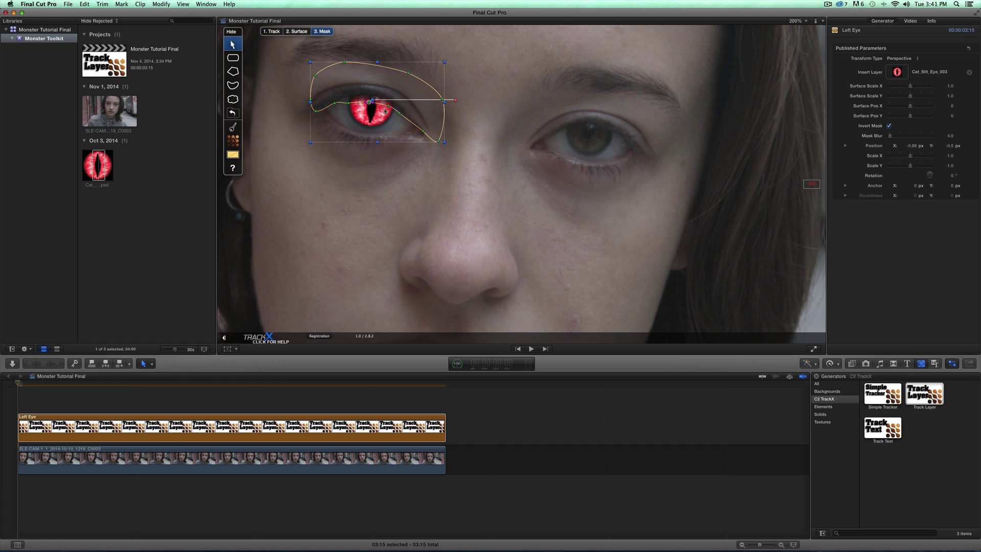
{"action": "left_click", "coordinate": [389, 108]}
{"action": "left_click", "coordinate": [330, 109]}
{"action": "left_click", "coordinate": [348, 106]}
{"action": "left_click_drag", "start_coordinate": [348, 105], "coordinate": [348, 104]}
{"action": "left_click", "coordinate": [387, 162]}
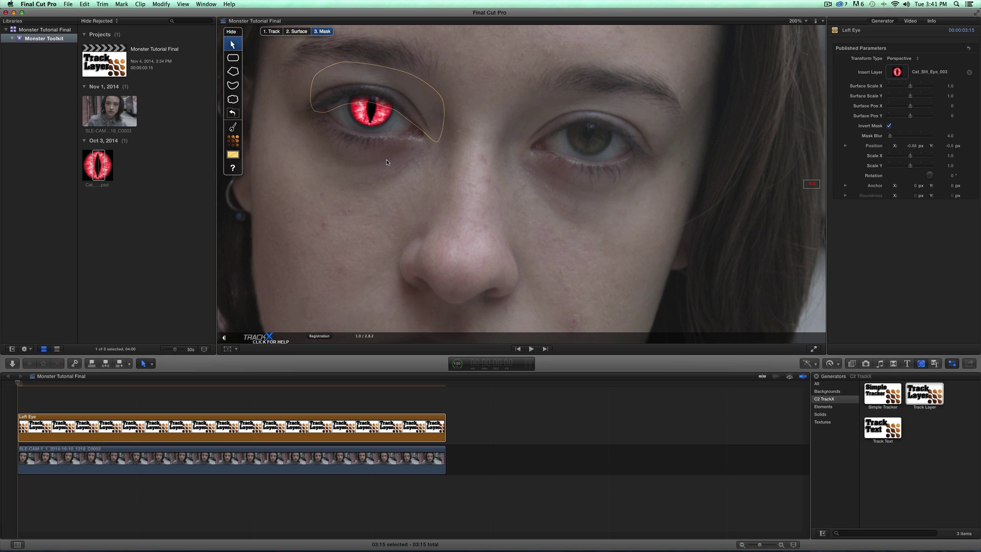
Hide the TrackX mask editor and examine the masked cat eye in the full frame and close up
{"action": "key", "text": "shift+z"}
{"action": "left_click", "coordinate": [231, 31]}
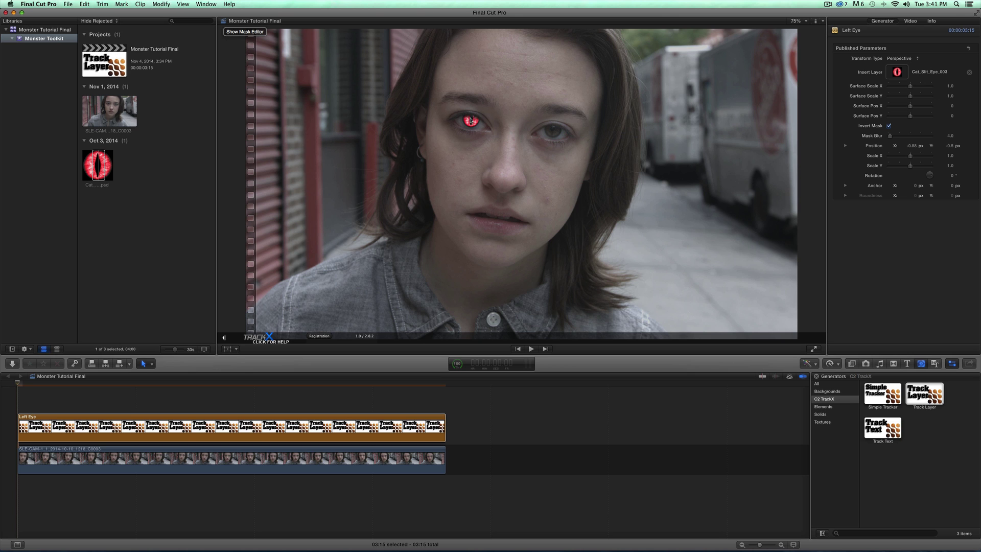
{"action": "key", "text": "super+equal"}
{"action": "key", "text": "super+equal"}
{"action": "key", "text": "super+equal"}
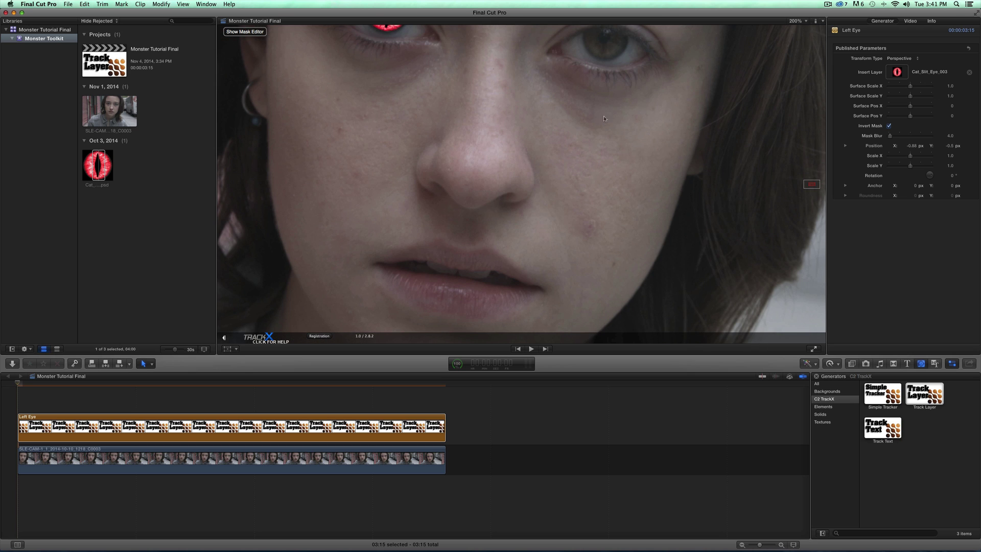
{"action": "left_click_drag", "start_coordinate": [808, 190], "coordinate": [809, 183]}
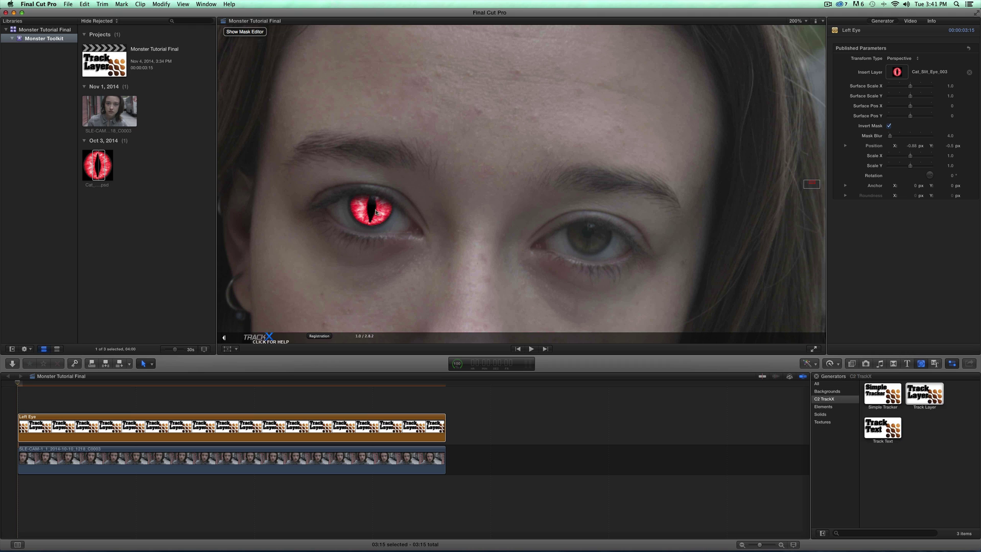
Reopen the mask editor, refine the mask points on the inner side of the upper lid, and hide the editor again
{"action": "left_click", "coordinate": [245, 31]}
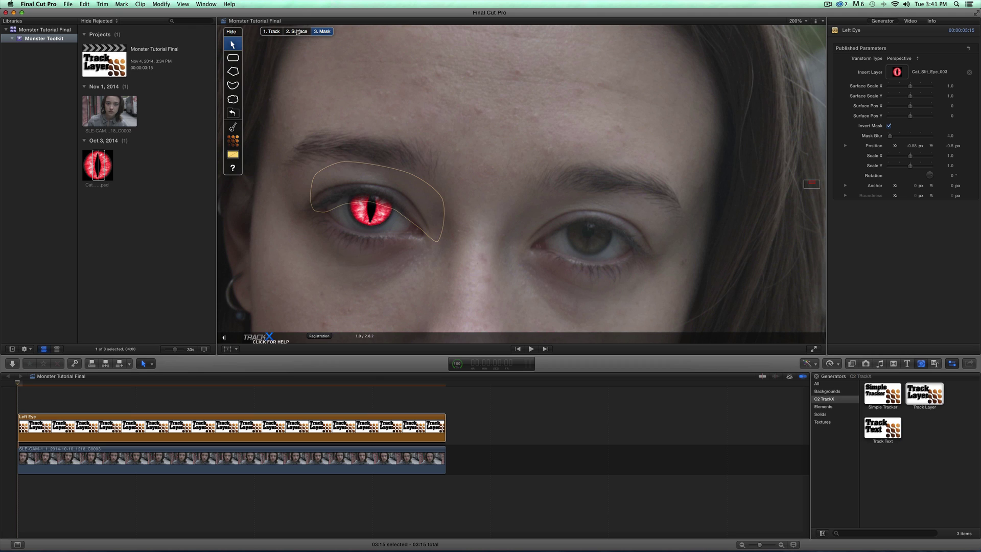
{"action": "left_click", "coordinate": [298, 32]}
{"action": "key", "text": "3"}
{"action": "left_click", "coordinate": [379, 206]}
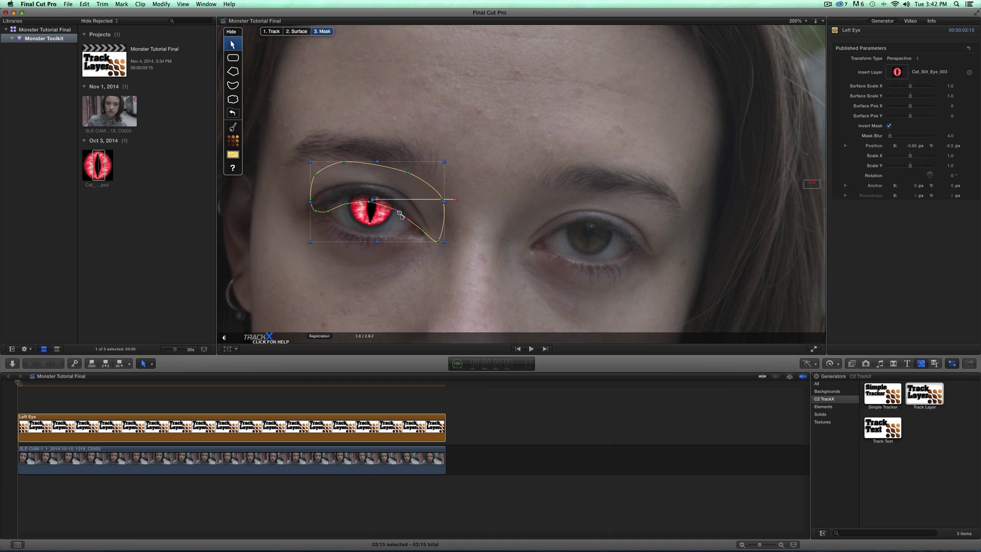
{"action": "left_click", "coordinate": [400, 219]}
{"action": "left_click", "coordinate": [388, 209]}
{"action": "left_click", "coordinate": [236, 32]}
{"action": "key", "text": "shift+z"}
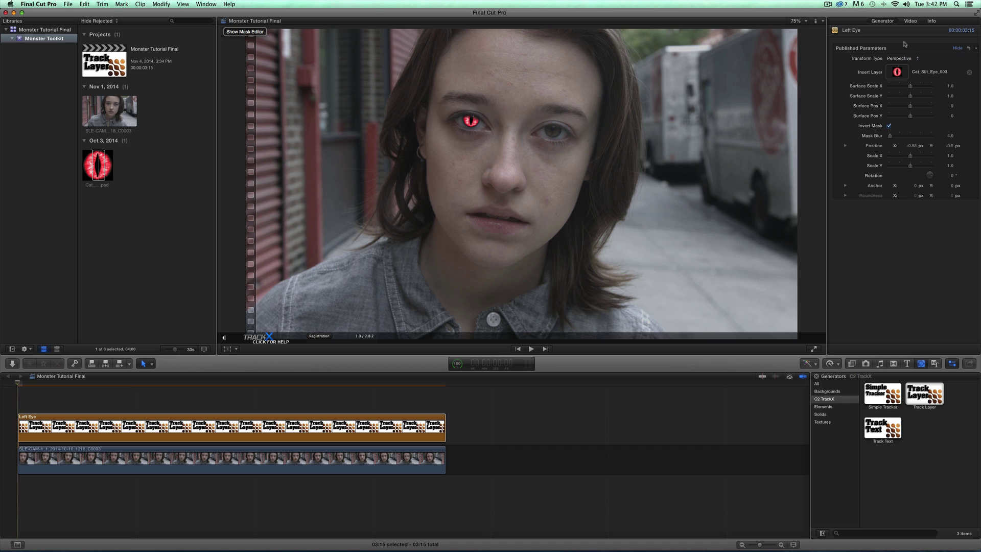
Set the Left Eye generator's compositing blend mode to Overlay
{"action": "left_click", "coordinate": [910, 20]}
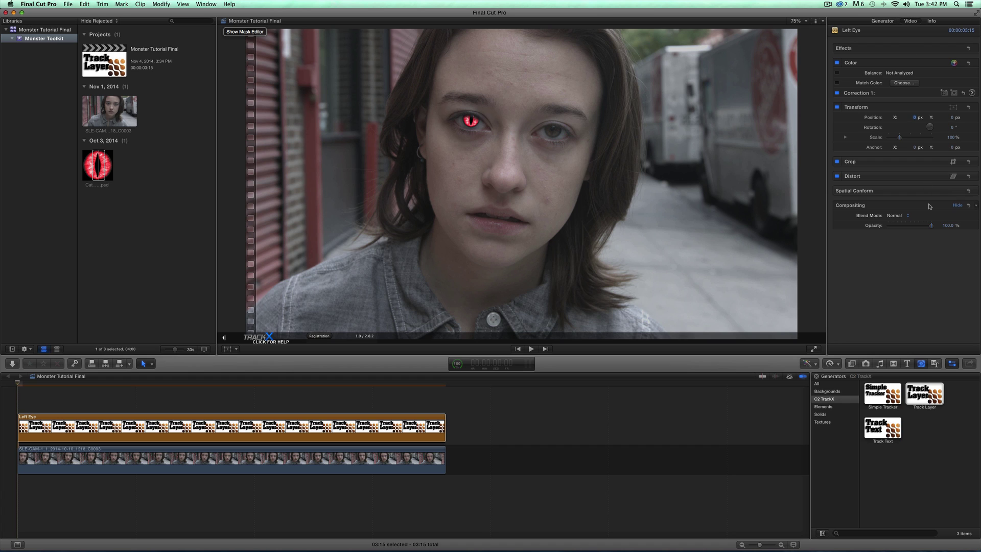
{"action": "left_click", "coordinate": [908, 216]}
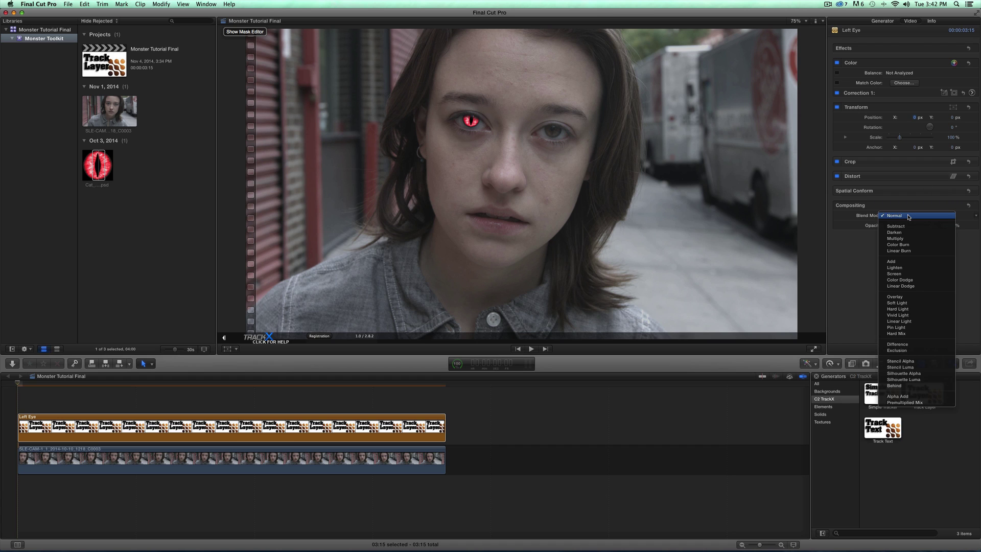
{"action": "left_click", "coordinate": [899, 297]}
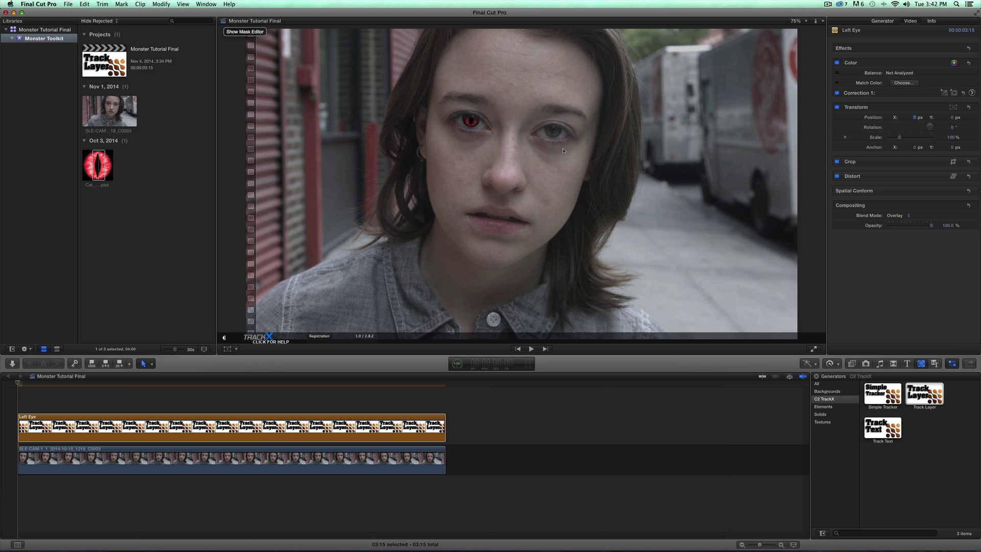
Add a second Track Layer generator above the Left Eye clip at the start and trim it to the footage's length
{"action": "left_click", "coordinate": [926, 397]}
{"action": "left_click_drag", "start_coordinate": [925, 397], "coordinate": [23, 400]}
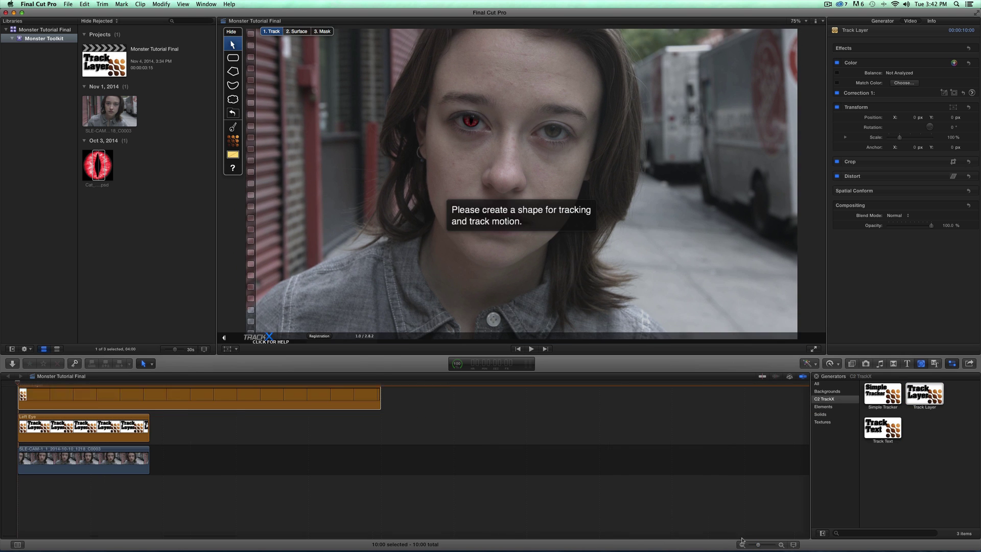
{"action": "left_click_drag", "start_coordinate": [381, 397], "coordinate": [149, 407]}
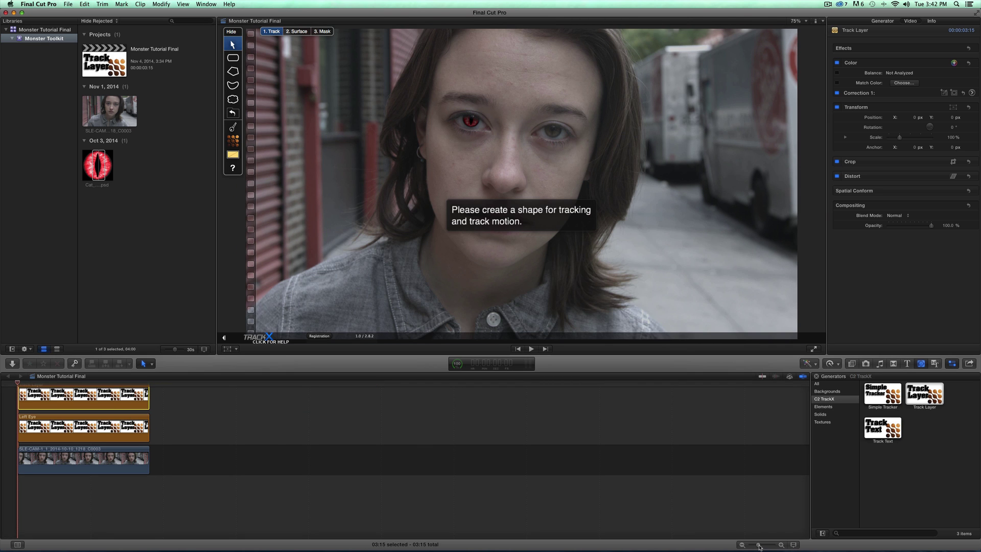
{"action": "left_click_drag", "start_coordinate": [758, 544], "coordinate": [761, 545]}
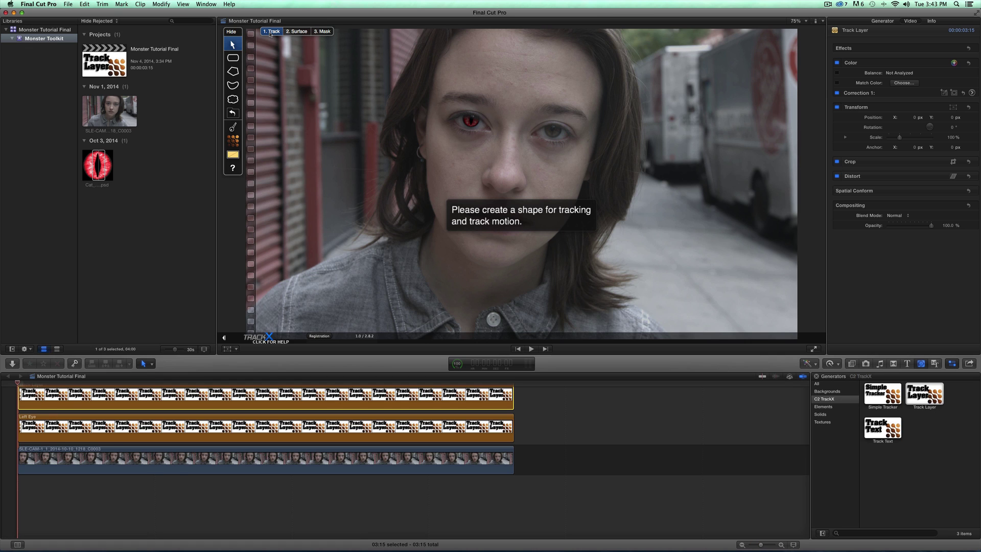
Draw a closed spline tracking shape around the right-hand eye and eyebrow and track it forward from the first frame
{"action": "left_click", "coordinate": [233, 85]}
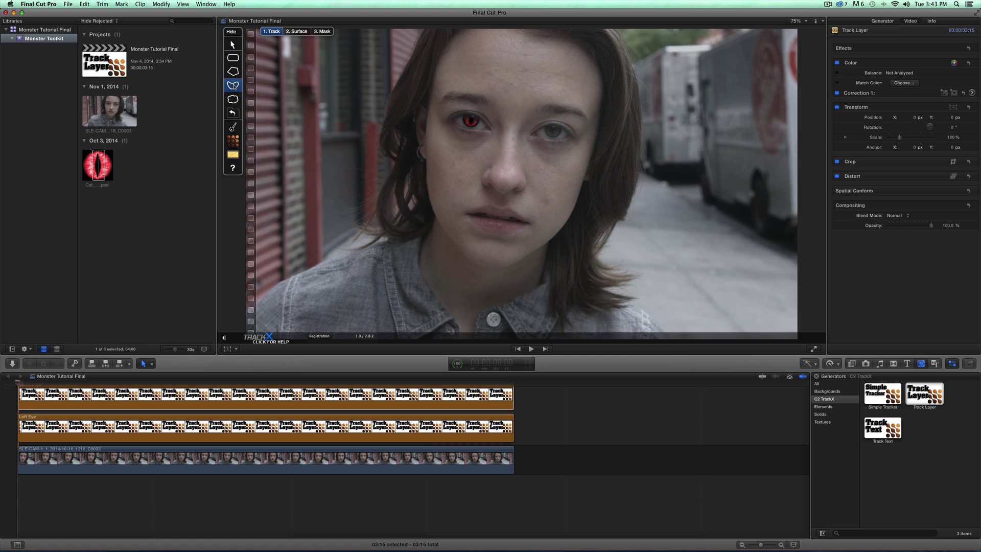
{"action": "left_click", "coordinate": [518, 119]}
{"action": "left_click", "coordinate": [530, 101]}
{"action": "left_click", "coordinate": [550, 89]}
{"action": "left_click", "coordinate": [584, 96]}
{"action": "left_click", "coordinate": [593, 119]}
{"action": "left_click", "coordinate": [588, 151]}
{"action": "left_click", "coordinate": [571, 177]}
{"action": "left_click_drag", "start_coordinate": [572, 178], "coordinate": [570, 181]}
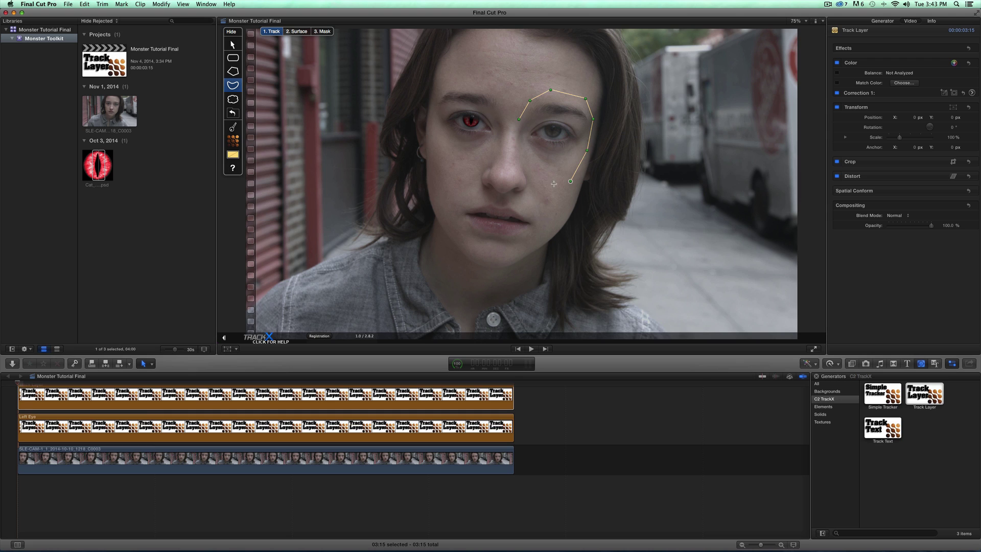
{"action": "left_click", "coordinate": [530, 169]}
{"action": "left_click", "coordinate": [519, 143]}
{"action": "left_click", "coordinate": [519, 119]}
{"action": "left_click", "coordinate": [519, 120]}
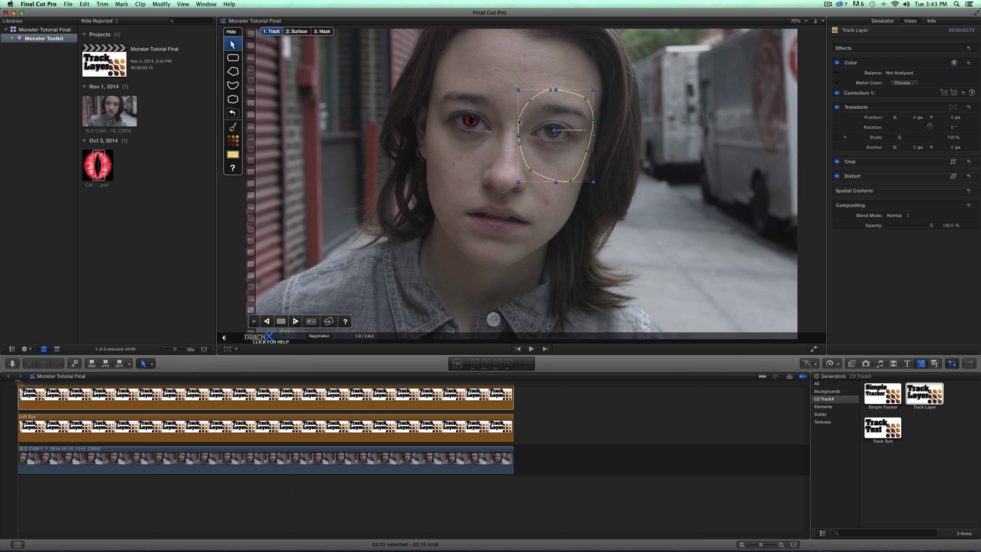
{"action": "left_click", "coordinate": [18, 383]}
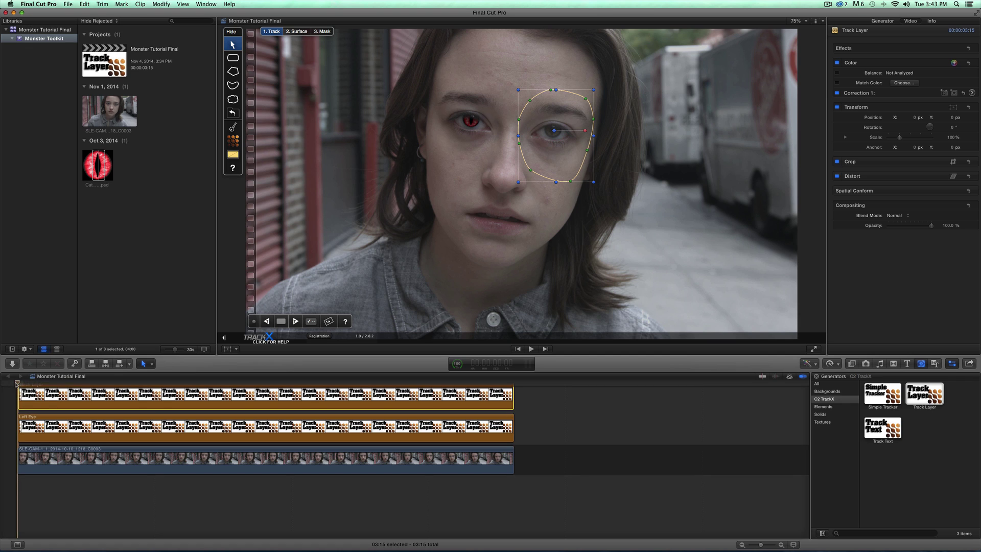
{"action": "left_click", "coordinate": [295, 322]}
Switch the new Track Layer to its Surface stage and apply the red cat eye image as its Insert Layer source
{"action": "left_click", "coordinate": [296, 31]}
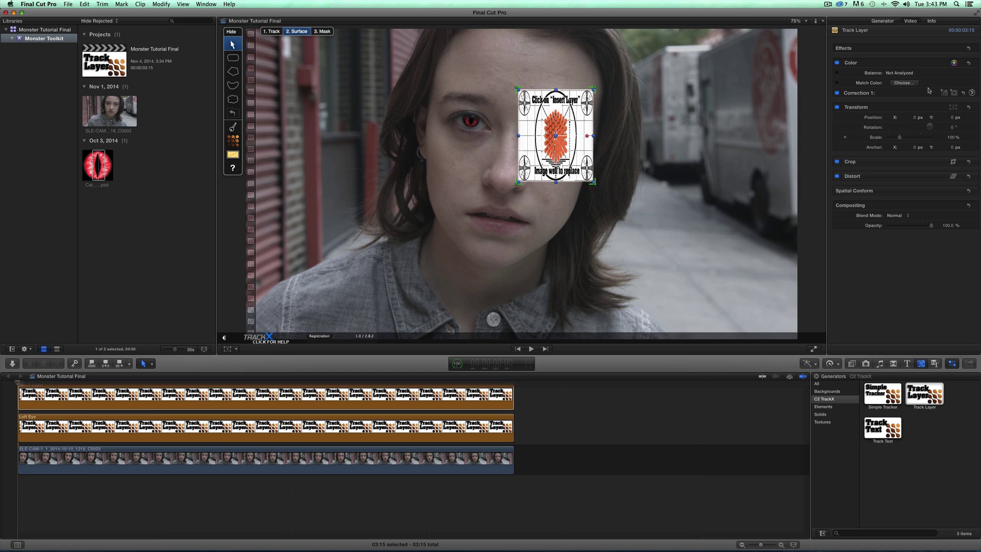
{"action": "left_click", "coordinate": [882, 21]}
{"action": "left_click", "coordinate": [888, 68]}
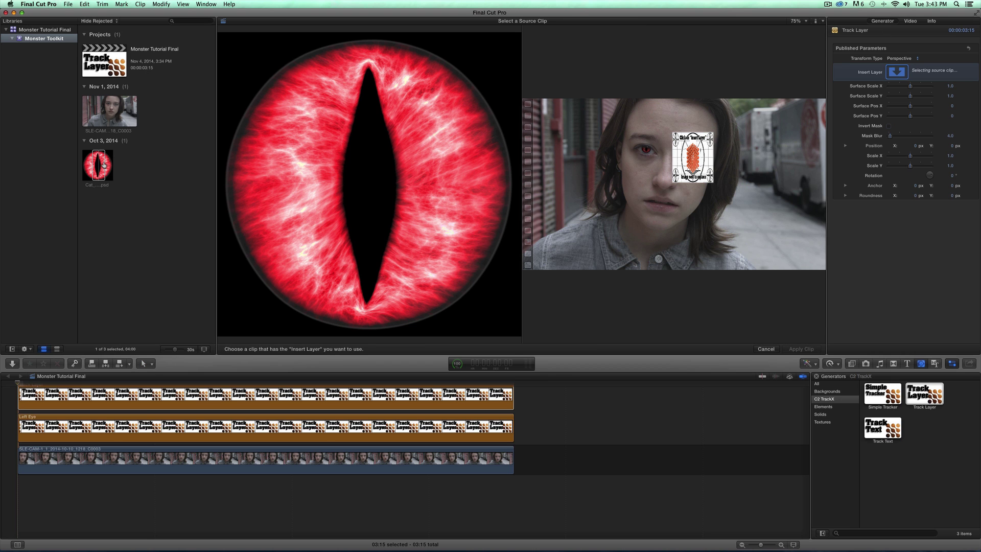
{"action": "left_click", "coordinate": [107, 164]}
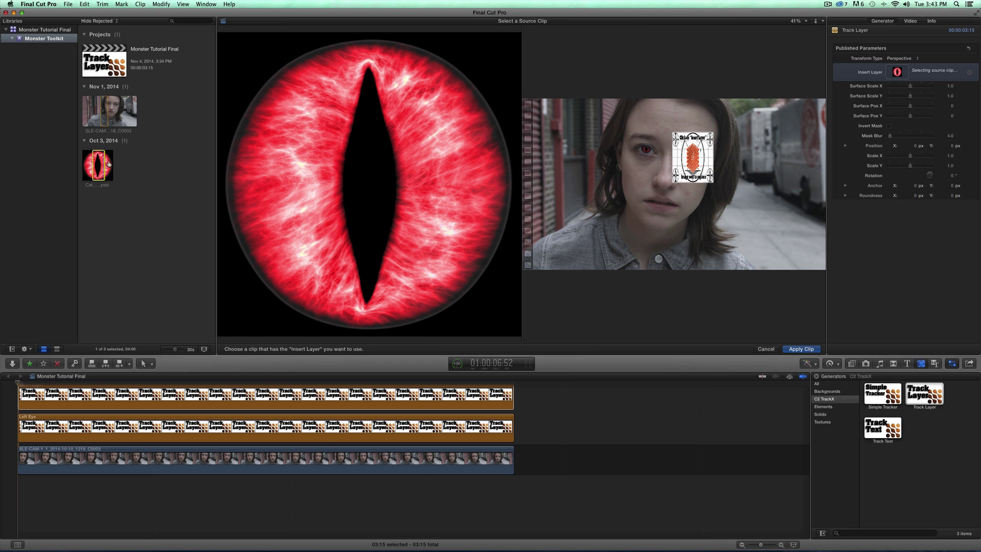
{"action": "left_click", "coordinate": [796, 349]}
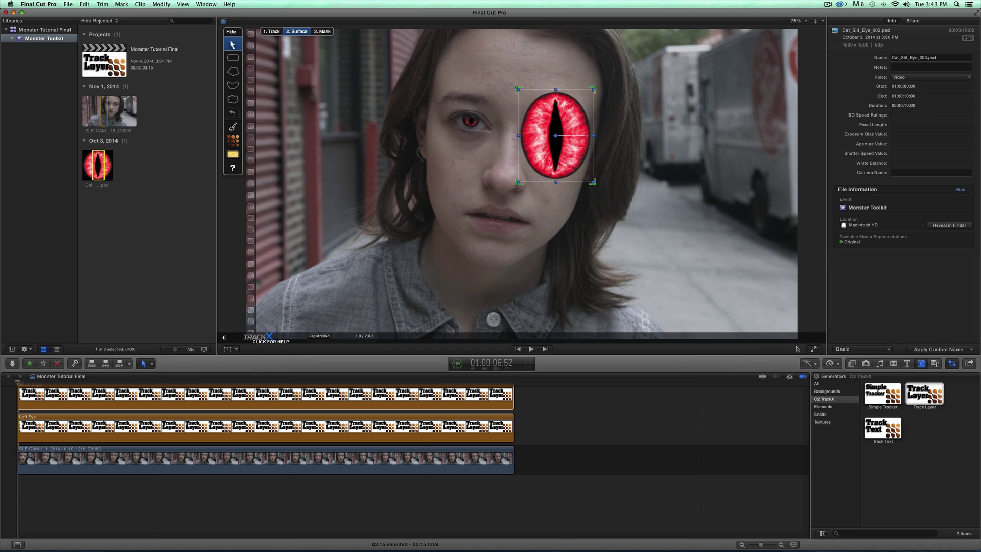
Scale the red cat eye down to about iris size and position it over the woman's right-hand iris
{"action": "left_click_drag", "start_coordinate": [592, 181], "coordinate": [565, 142]}
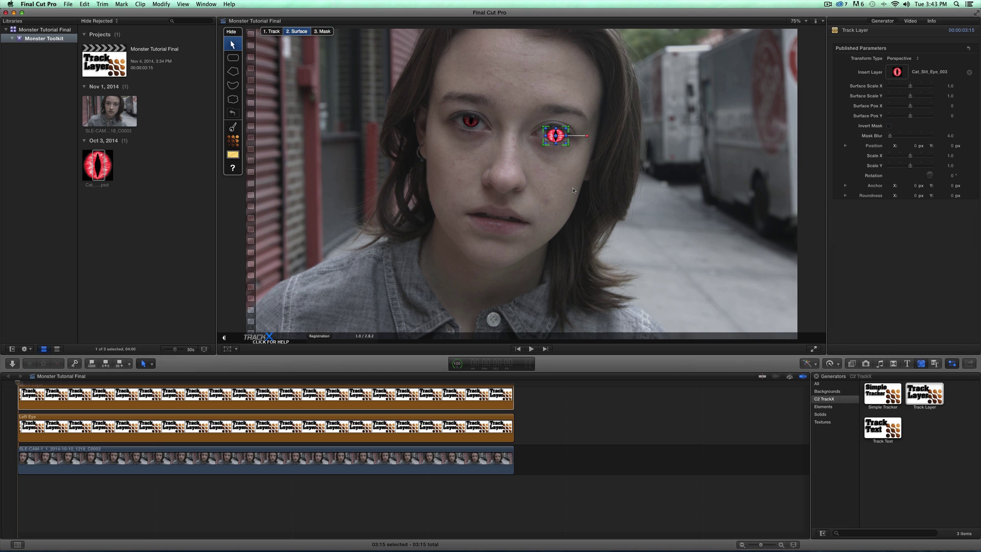
{"action": "key", "text": "super+equal"}
{"action": "key", "text": "super+equal"}
{"action": "key", "text": "super+equal"}
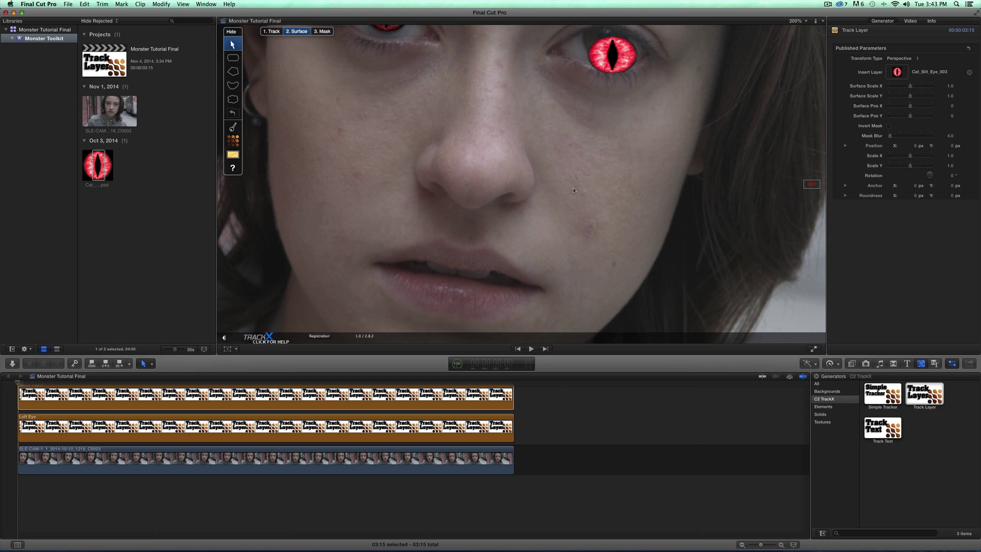
{"action": "scroll", "coordinate": [572, 187], "scroll_direction": "up", "scroll_amount": 5}
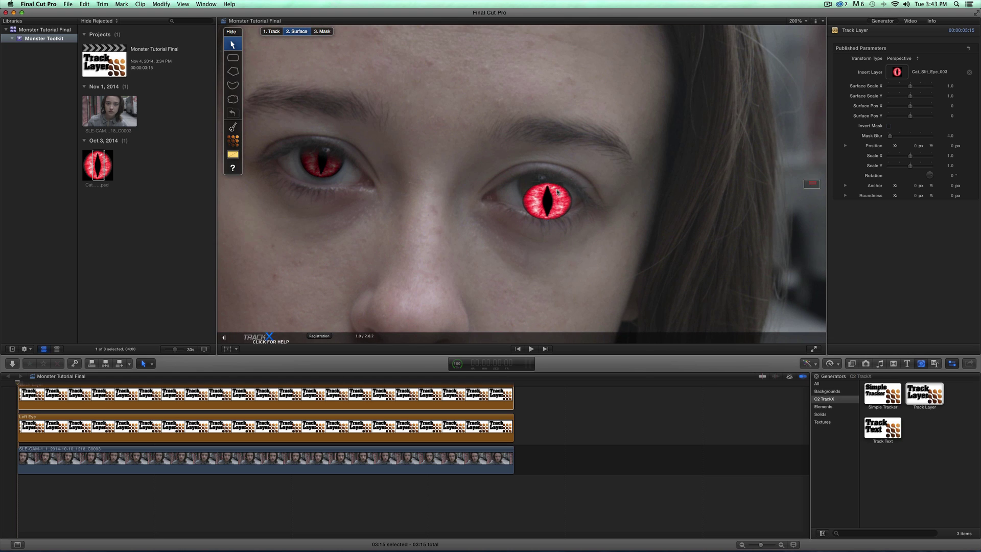
{"action": "left_click", "coordinate": [557, 192]}
{"action": "left_click_drag", "start_coordinate": [548, 181], "coordinate": [557, 177]}
{"action": "left_click", "coordinate": [559, 186]}
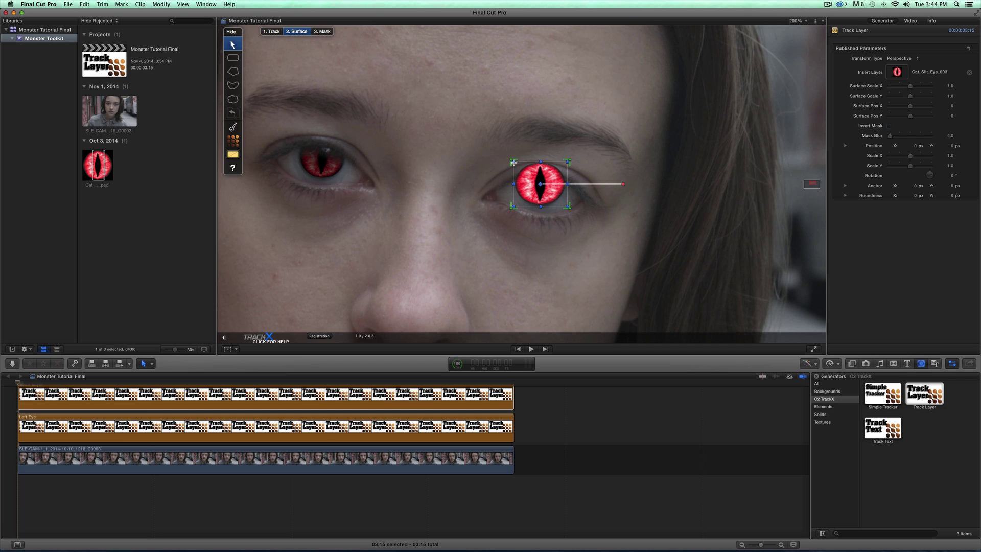
Fine-tune the inserted cat eye's width, height and position so it covers the right-hand iris
{"action": "left_click_drag", "start_coordinate": [514, 164], "coordinate": [517, 164]}
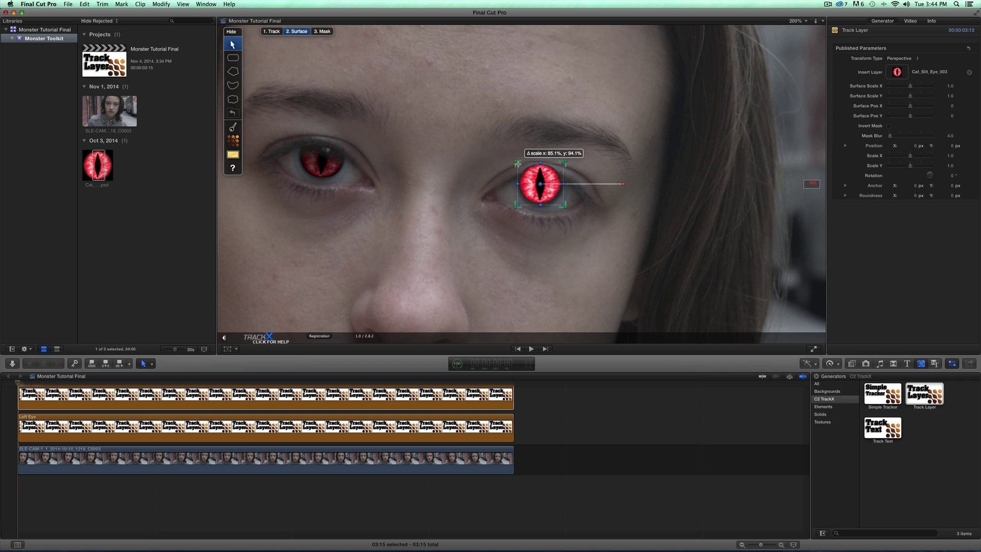
{"action": "left_click_drag", "start_coordinate": [548, 176], "coordinate": [550, 177]}
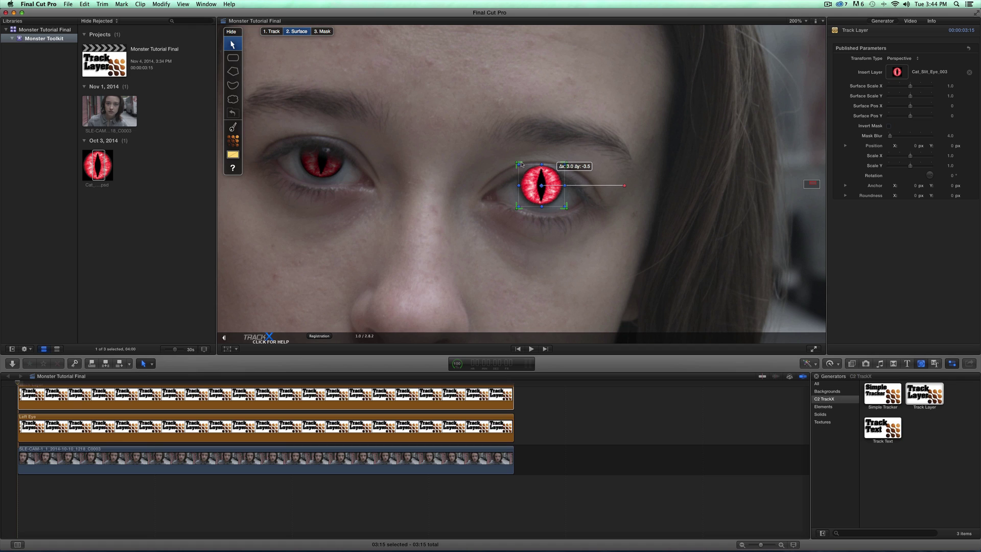
{"action": "left_click_drag", "start_coordinate": [517, 163], "coordinate": [570, 162]}
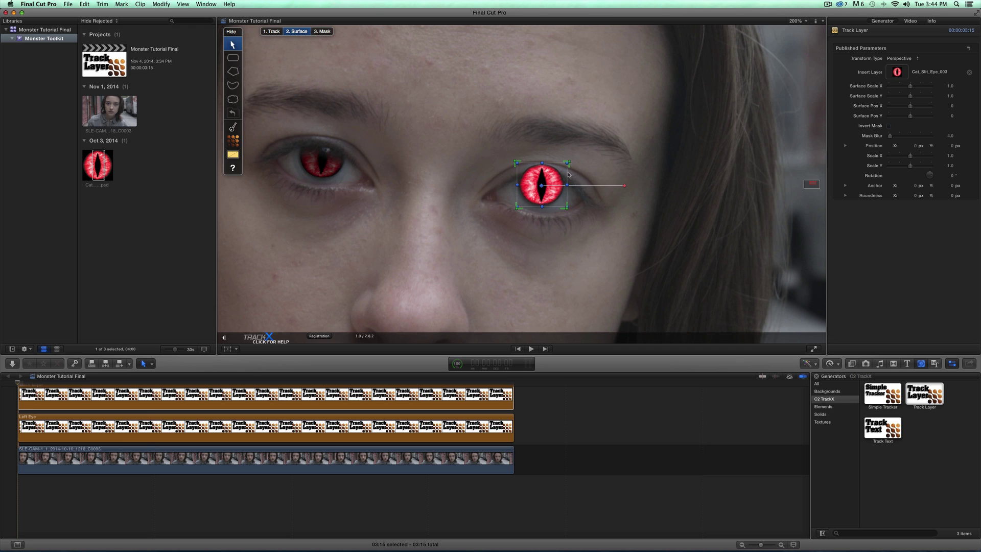
{"action": "left_click_drag", "start_coordinate": [567, 185], "coordinate": [567, 185]}
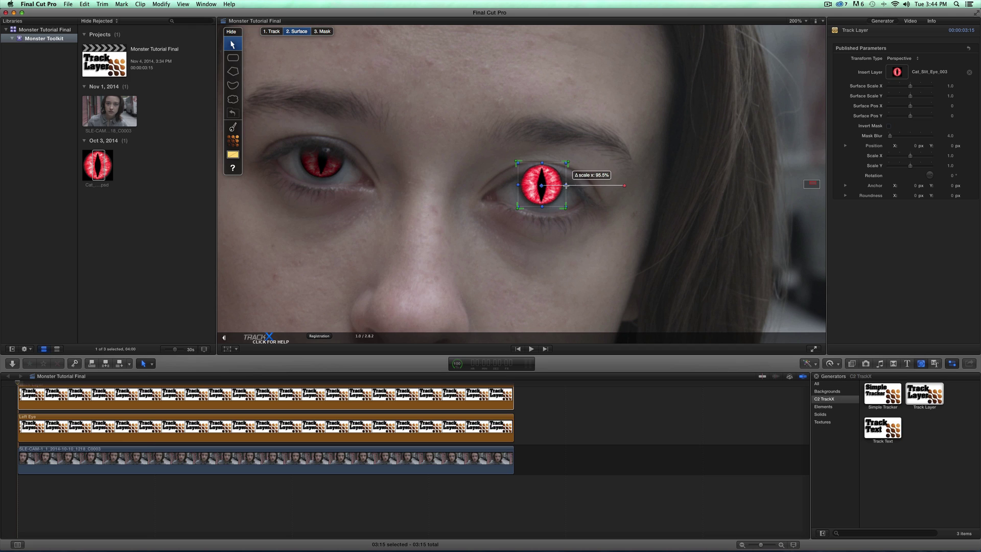
{"action": "left_click", "coordinate": [587, 234]}
{"action": "left_click", "coordinate": [543, 186]}
{"action": "left_click_drag", "start_coordinate": [544, 187], "coordinate": [542, 185]}
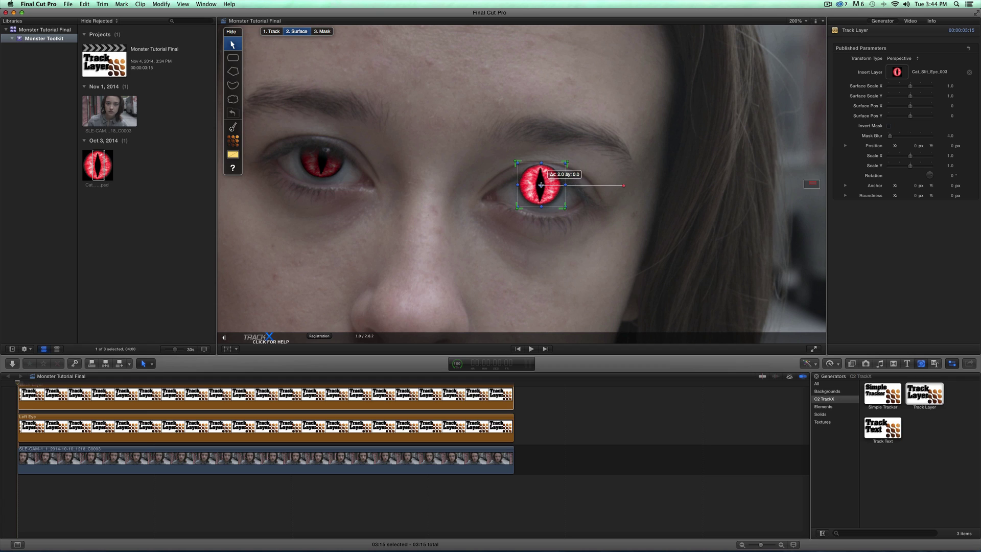
{"action": "left_click", "coordinate": [592, 259]}
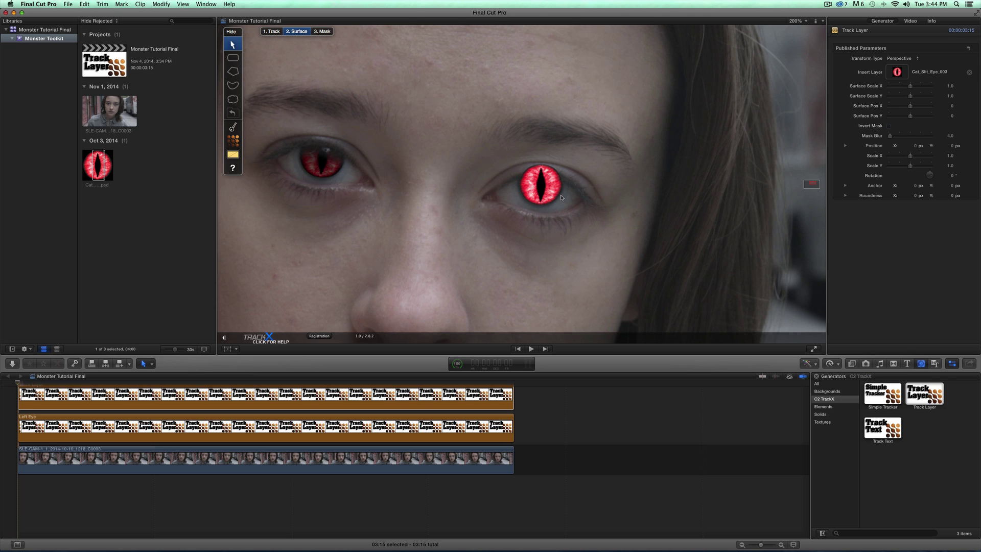
Rotate the right-hand cat eye by about -3° to follow the tilt of the face
{"action": "left_click", "coordinate": [544, 186]}
{"action": "key", "text": "super+minus"}
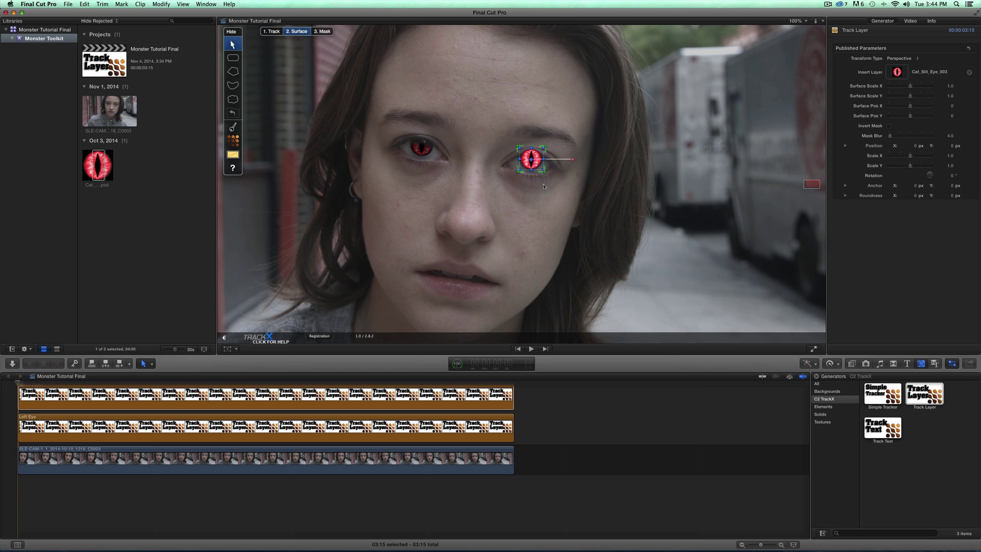
{"action": "left_click_drag", "start_coordinate": [573, 160], "coordinate": [574, 162]}
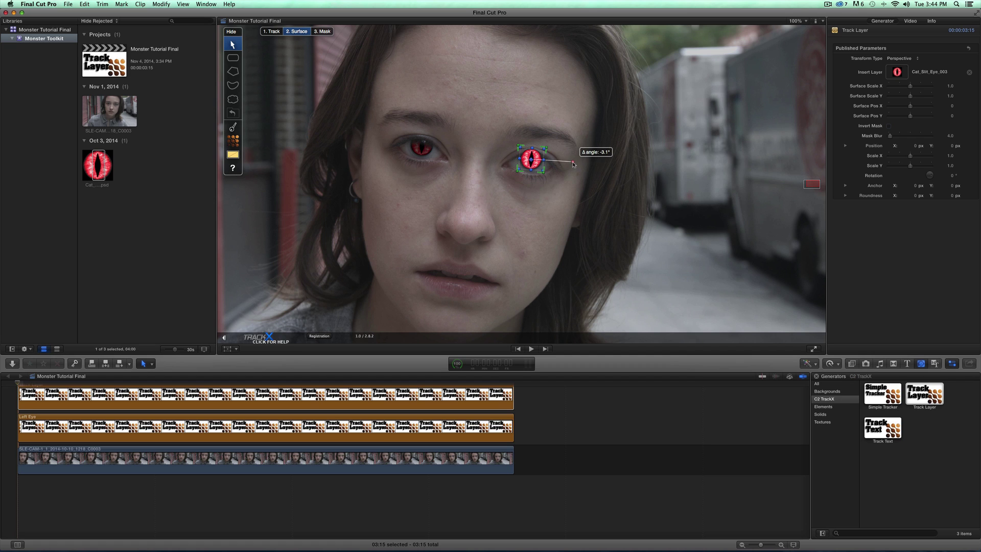
In the Mask stage, draw a closed spline around the right-hand upper eyelid as an inverted mask hiding the cat eye's top
{"action": "left_click", "coordinate": [324, 32]}
{"action": "key", "text": "super+equal"}
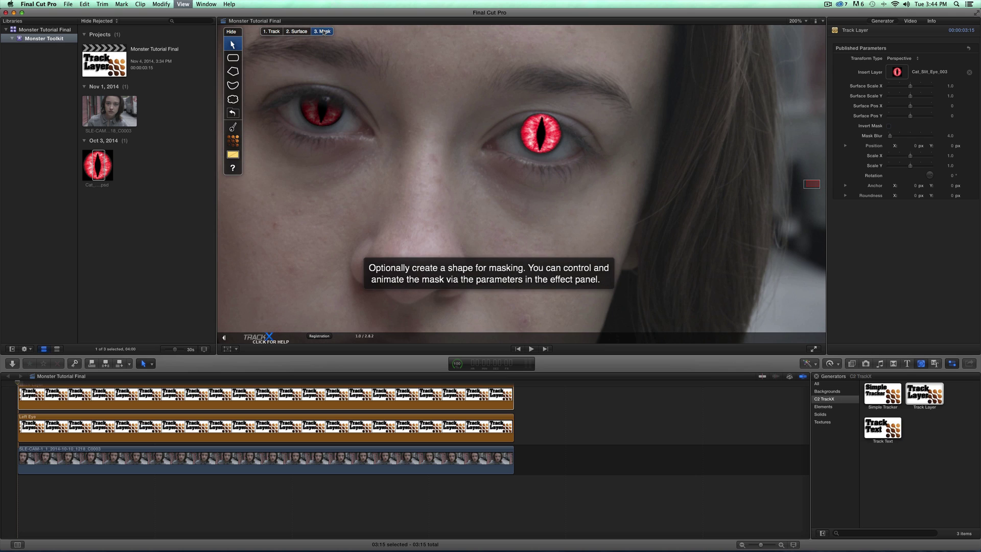
{"action": "left_click", "coordinate": [234, 86]}
{"action": "left_click", "coordinate": [481, 149]}
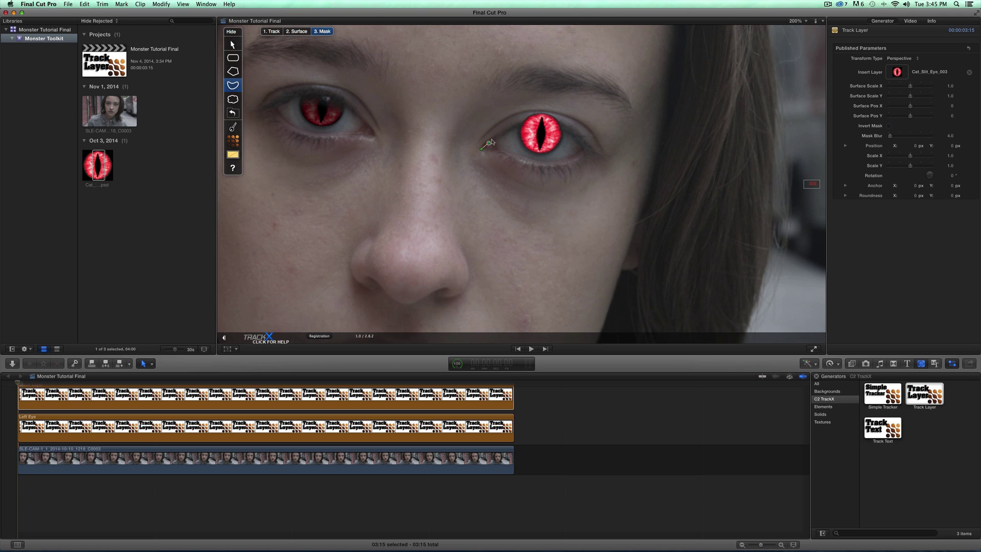
{"action": "left_click", "coordinate": [503, 134]}
{"action": "left_click", "coordinate": [517, 126]}
{"action": "left_click", "coordinate": [532, 123]}
{"action": "left_click", "coordinate": [549, 123]}
{"action": "left_click", "coordinate": [571, 133]}
{"action": "left_click", "coordinate": [582, 140]}
{"action": "left_click", "coordinate": [591, 149]}
{"action": "left_click", "coordinate": [606, 160]}
{"action": "left_click", "coordinate": [614, 135]}
{"action": "left_click", "coordinate": [585, 105]}
{"action": "left_click", "coordinate": [536, 95]}
{"action": "left_click", "coordinate": [490, 106]}
{"action": "left_click", "coordinate": [468, 131]}
{"action": "left_click", "coordinate": [476, 151]}
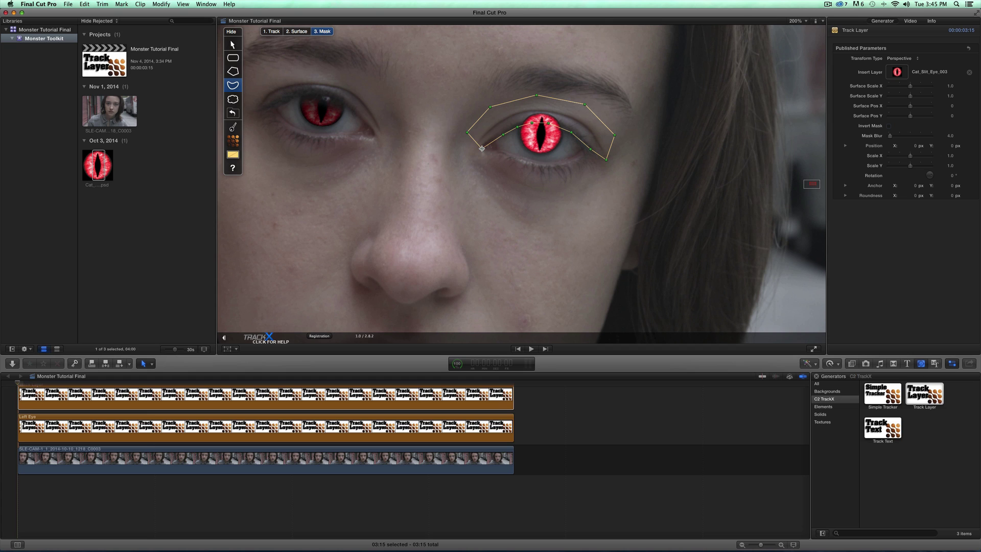
{"action": "left_click", "coordinate": [476, 152]}
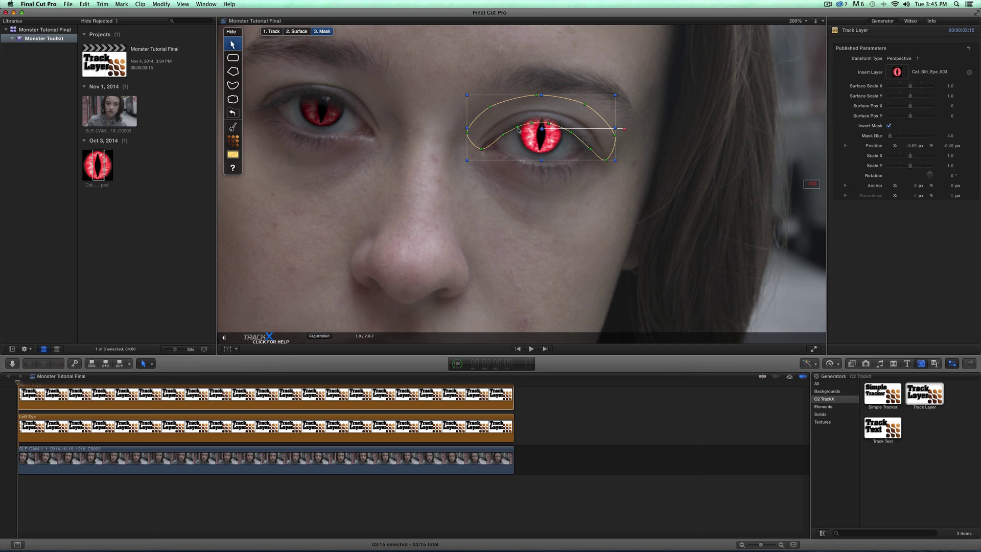
Reshape the eyelid mask's lower edge to follow the upper lash line and hide the mask editor to check it
{"action": "left_click_drag", "start_coordinate": [517, 127], "coordinate": [512, 134]}
{"action": "left_click", "coordinate": [531, 128]}
{"action": "left_click_drag", "start_coordinate": [531, 128], "coordinate": [572, 140]}
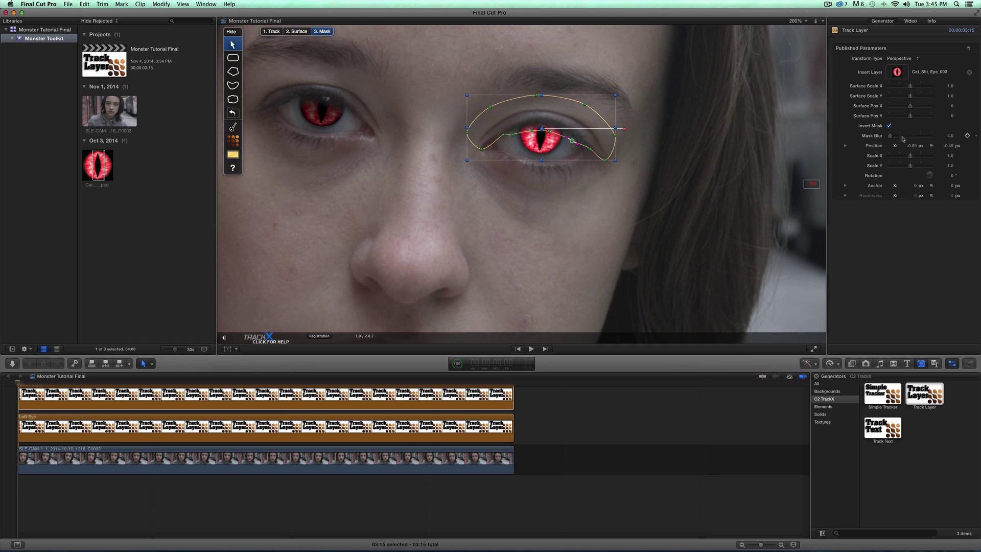
{"action": "left_click", "coordinate": [950, 136]}
{"action": "left_click", "coordinate": [503, 135]}
{"action": "left_click_drag", "start_coordinate": [495, 145], "coordinate": [495, 144]}
{"action": "left_click", "coordinate": [512, 137]}
{"action": "left_click", "coordinate": [591, 179]}
{"action": "key", "text": "super+minus"}
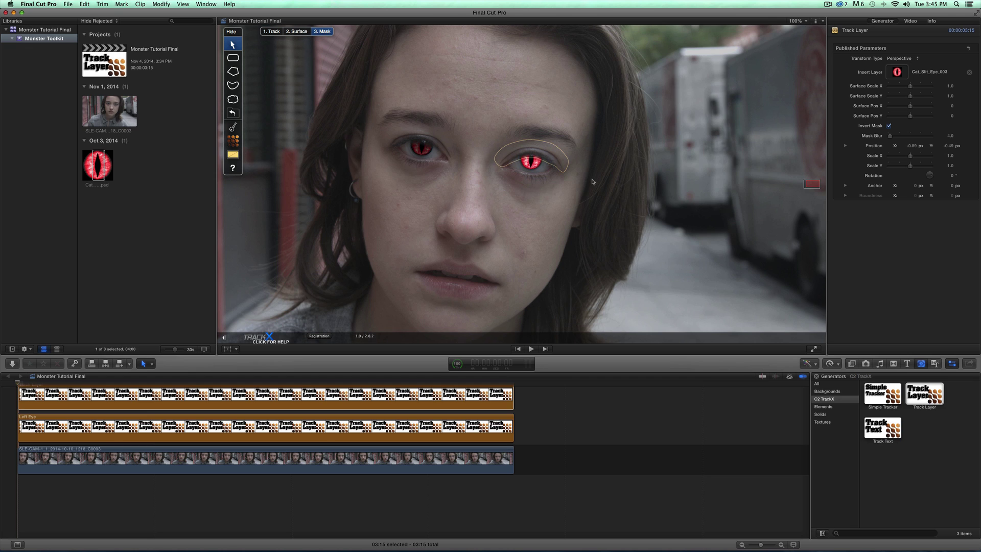
{"action": "left_click", "coordinate": [234, 32]}
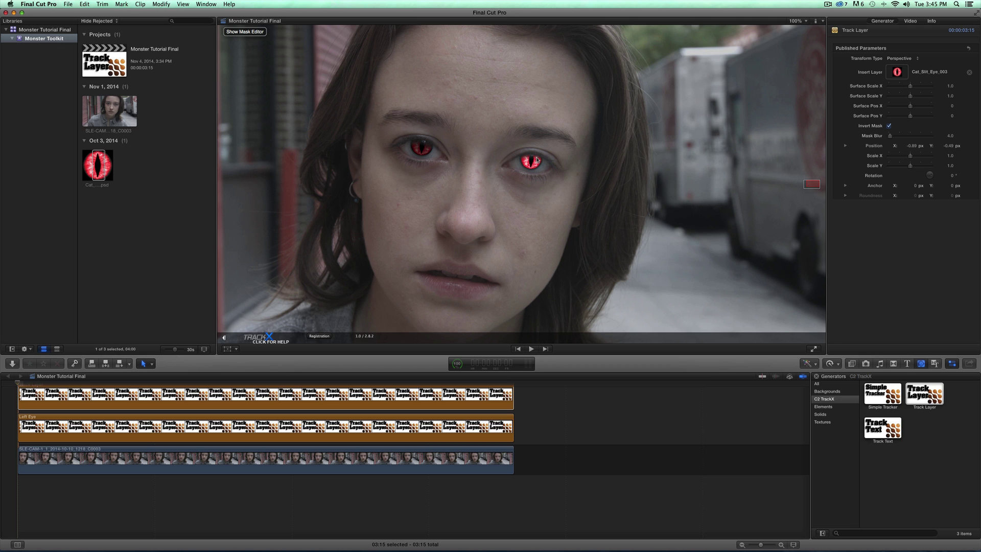
Show the mask editor again, refine the mask points along the right-hand eyelid edge, and hide the editor
{"action": "key", "text": "super+plus"}
{"action": "key", "text": "super+plus"}
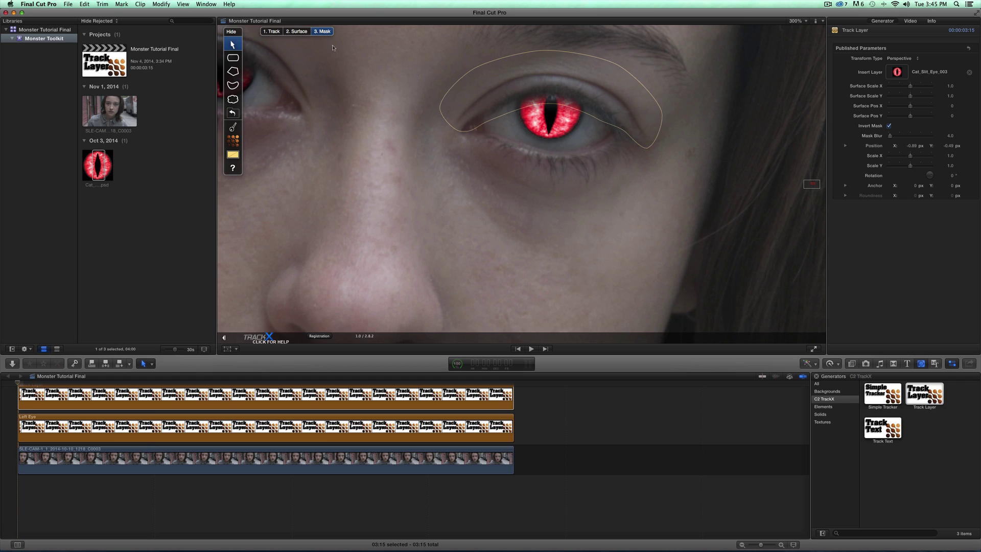
{"action": "left_click", "coordinate": [591, 117]}
{"action": "left_click", "coordinate": [597, 119]}
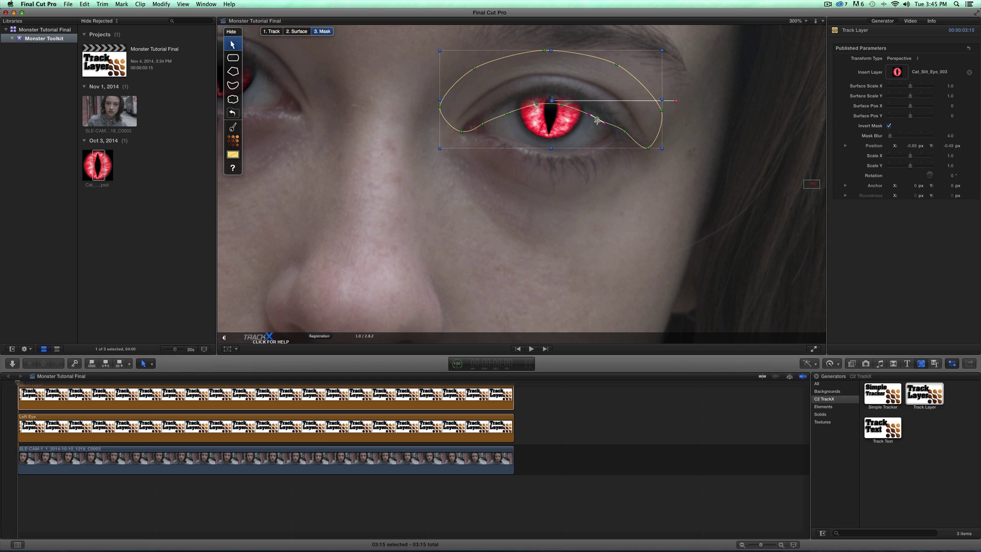
{"action": "left_click_drag", "start_coordinate": [598, 123], "coordinate": [598, 127]}
{"action": "left_click", "coordinate": [562, 105]}
{"action": "mouse_move", "coordinate": [562, 106]}
{"action": "left_mouse_down"}
{"action": "mouse_move", "coordinate": [551, 101]}
{"action": "mouse_move", "coordinate": [573, 110]}
{"action": "left_mouse_up"}
{"action": "left_click", "coordinate": [551, 103]}
{"action": "left_click", "coordinate": [534, 104]}
{"action": "left_click", "coordinate": [553, 106]}
{"action": "left_click", "coordinate": [233, 31]}
{"action": "key", "text": "super+minus"}
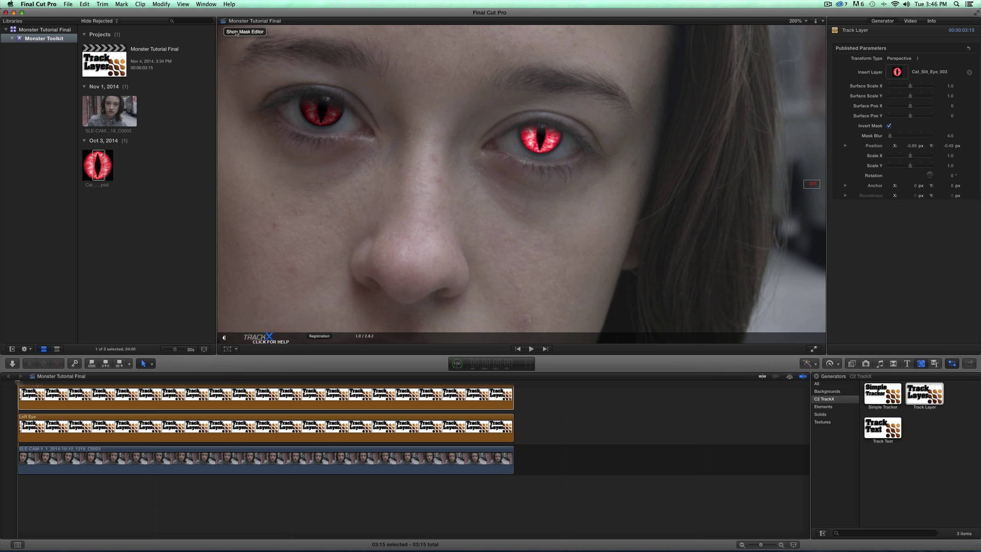
{"action": "key", "text": "super+minus"}
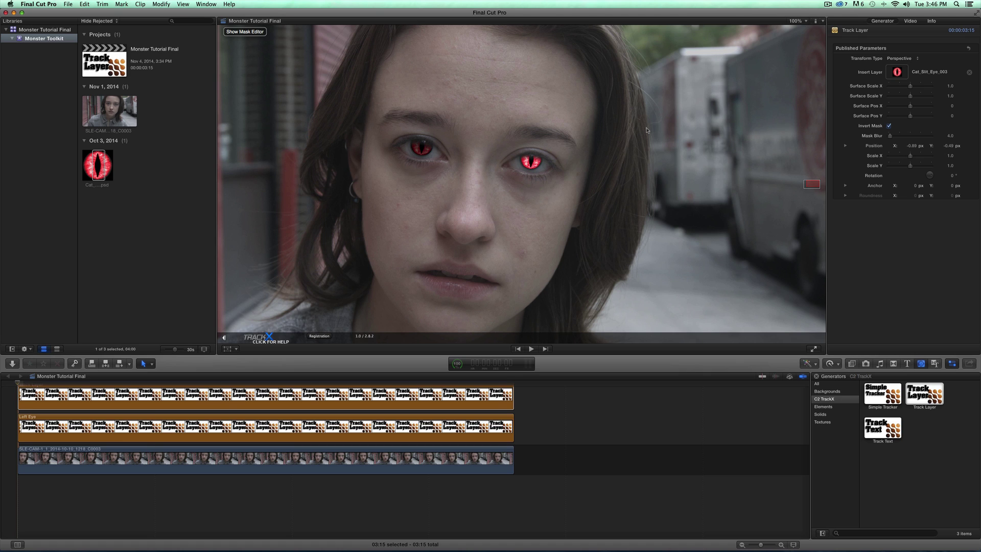
Set the top Track Layer's compositing blend mode to Overlay
{"action": "left_click", "coordinate": [910, 21]}
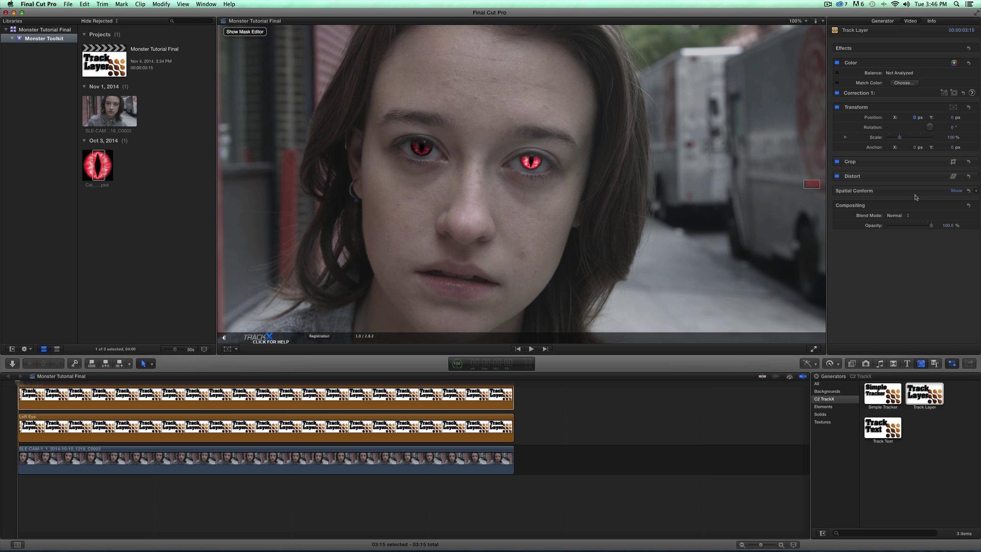
{"action": "left_click", "coordinate": [905, 216]}
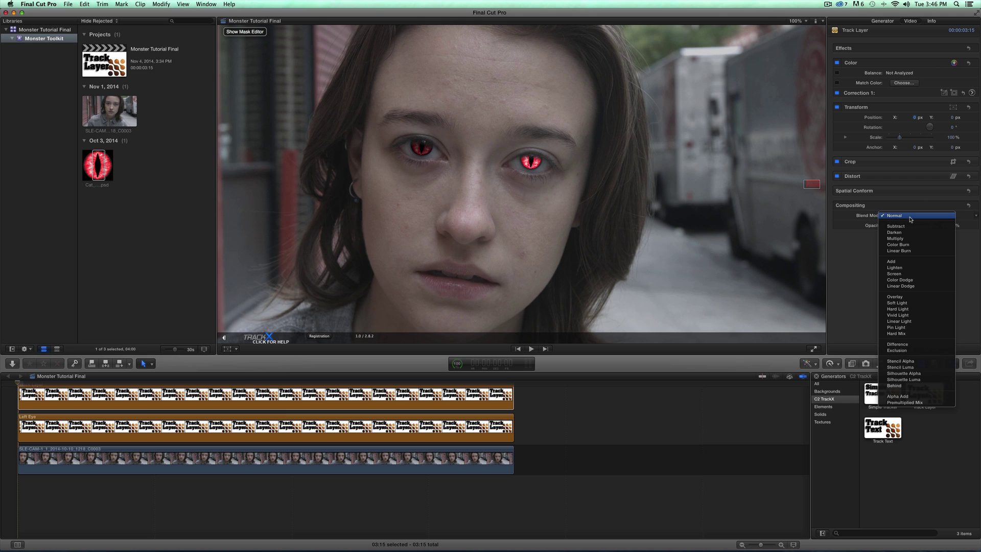
{"action": "left_click", "coordinate": [907, 297]}
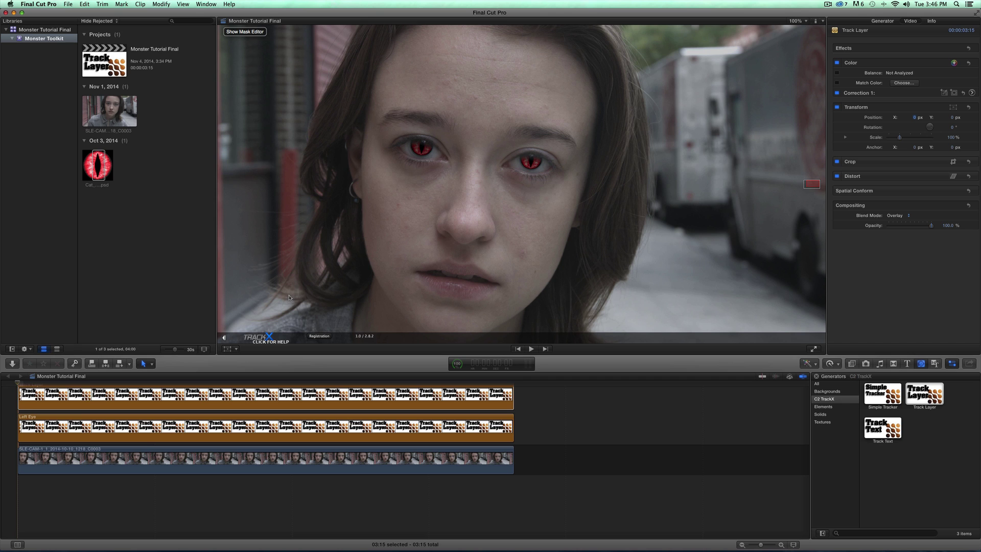
Play the whole timeline from the start to review both tracked cat eyes
{"action": "scroll", "coordinate": [72, 428], "scroll_direction": "up", "scroll_amount": 1}
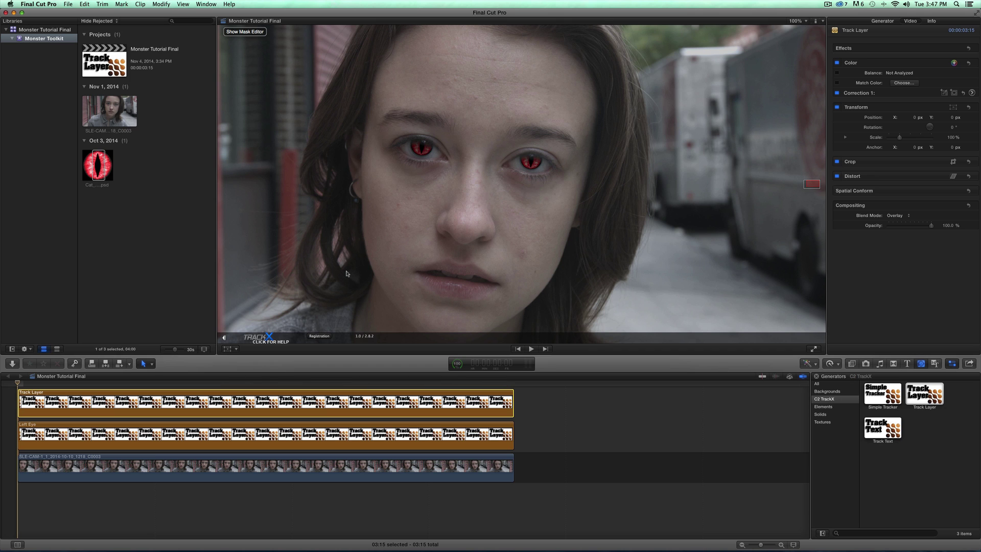
{"action": "key", "text": "super+minus"}
{"action": "key", "text": "super+minus"}
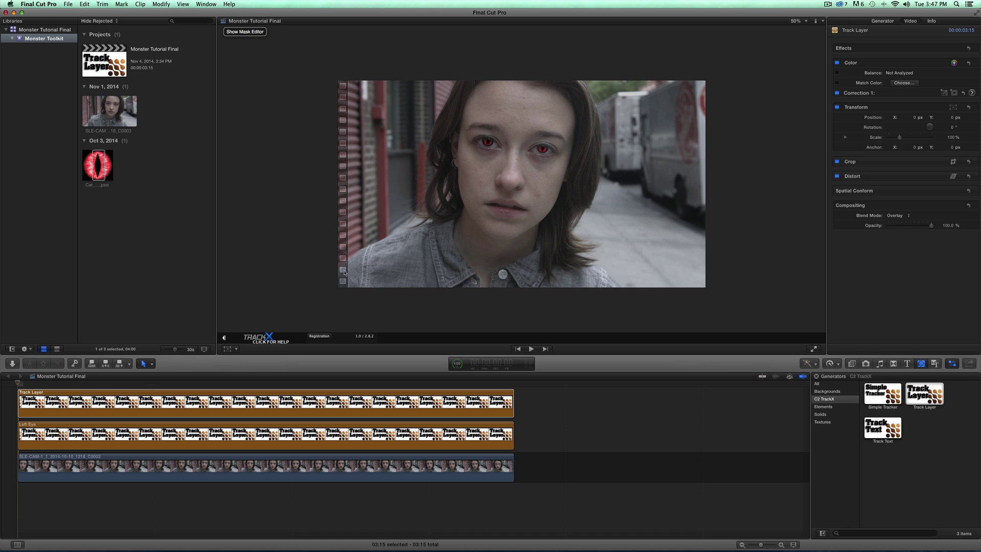
{"action": "left_click", "coordinate": [17, 384]}
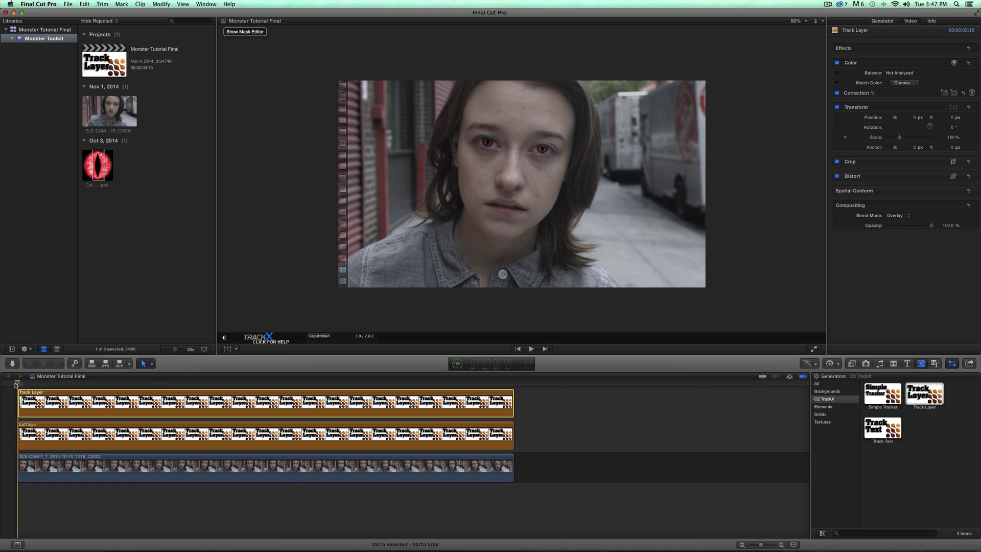
{"action": "key", "text": "space"}
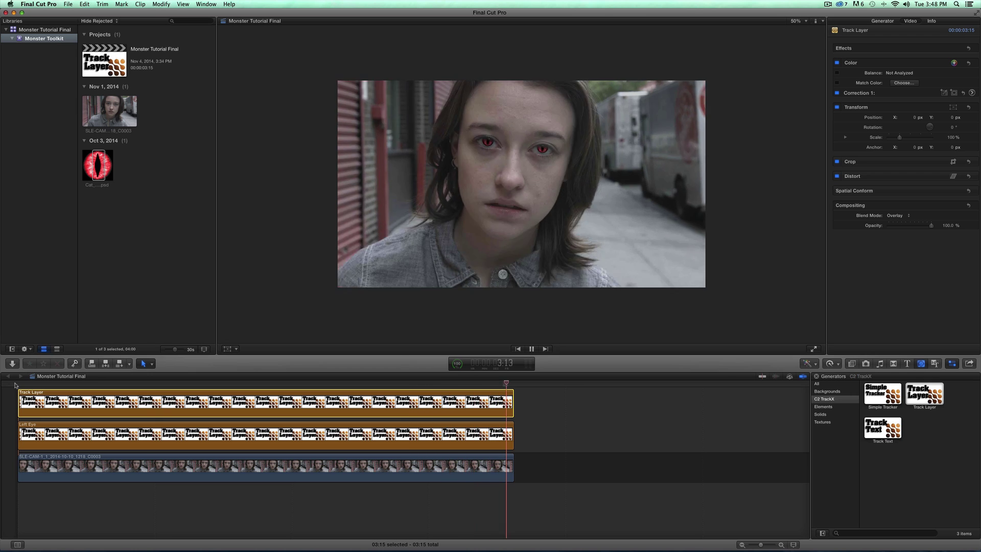
{"action": "key", "text": "space"}
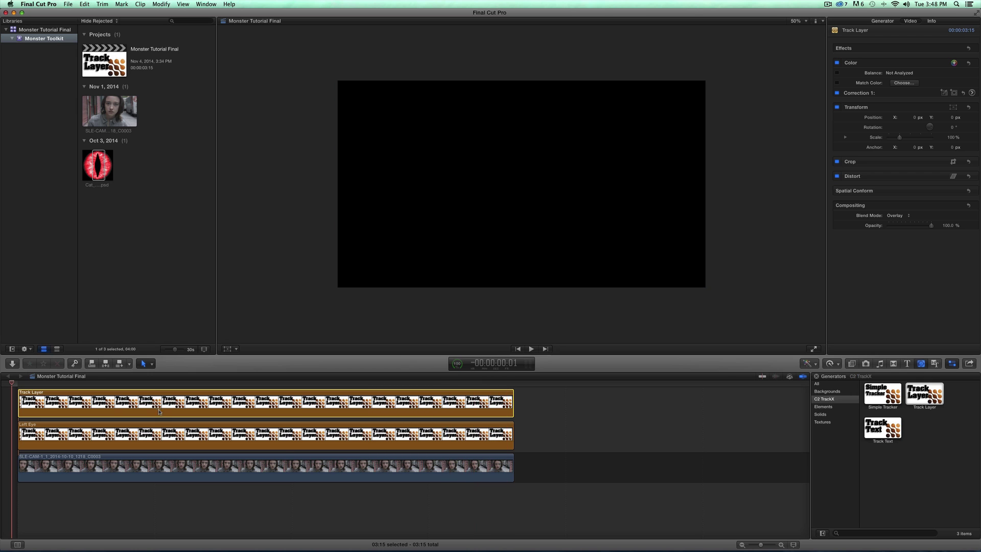
Duplicate the Left Eye clip onto the layer directly above it, aligned to the timeline's start
{"action": "left_click", "coordinate": [17, 382]}
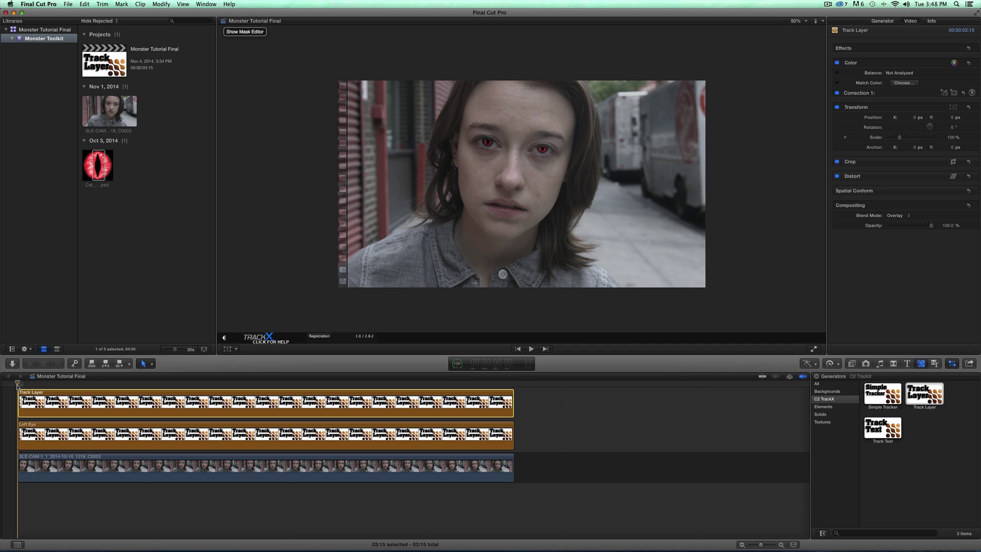
{"action": "left_click", "coordinate": [73, 434]}
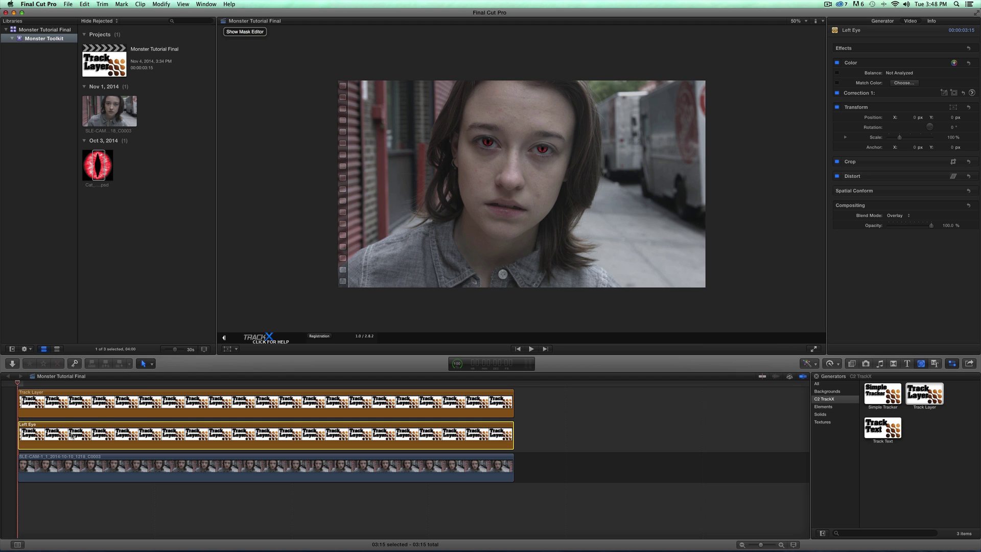
{"action": "left_click_drag", "start_coordinate": [73, 434], "coordinate": [77, 407]}
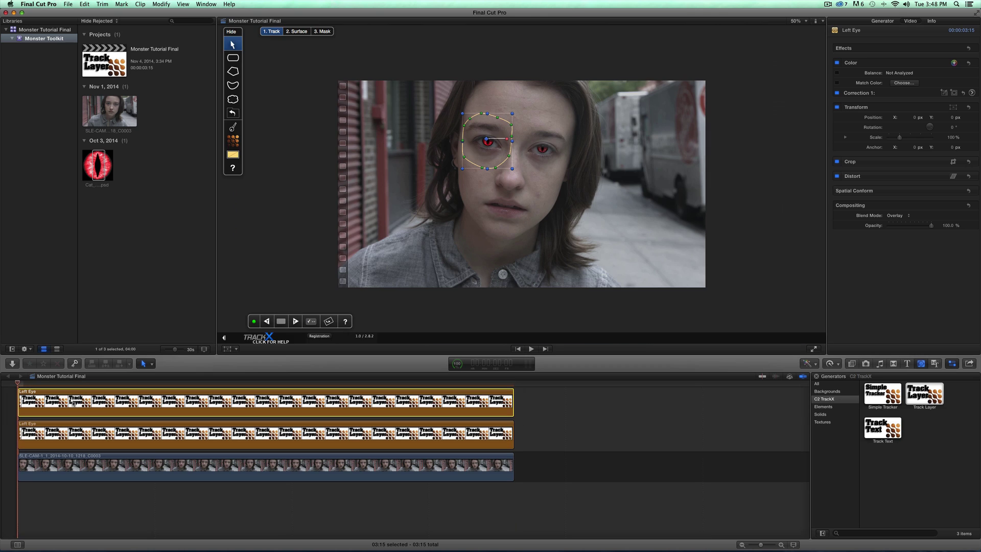
Rename the duplicated Left Eye clip as Left Eye Blur
{"action": "left_click", "coordinate": [931, 21]}
{"action": "left_click", "coordinate": [922, 56]}
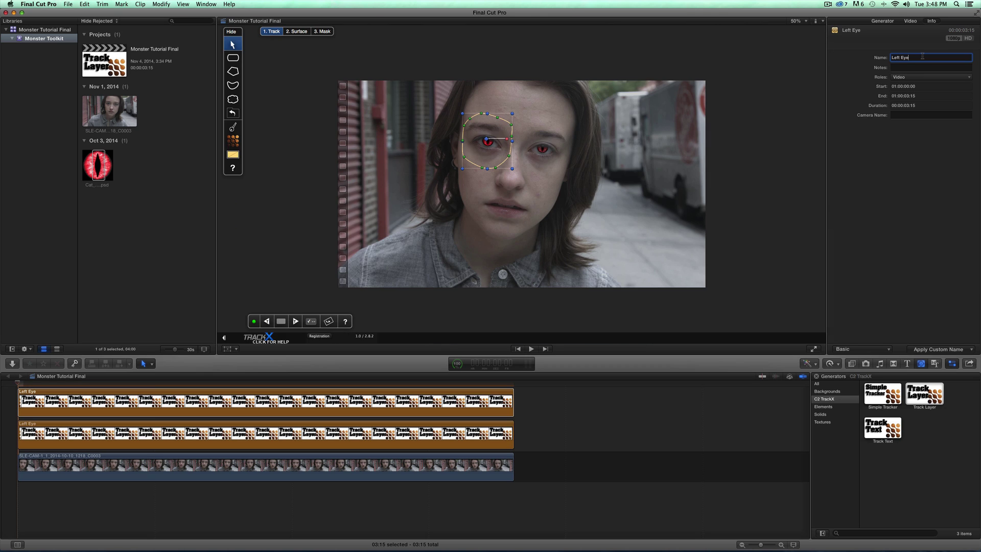
{"action": "type", "text": "Bl"}
{"action": "type", "text": "q"}
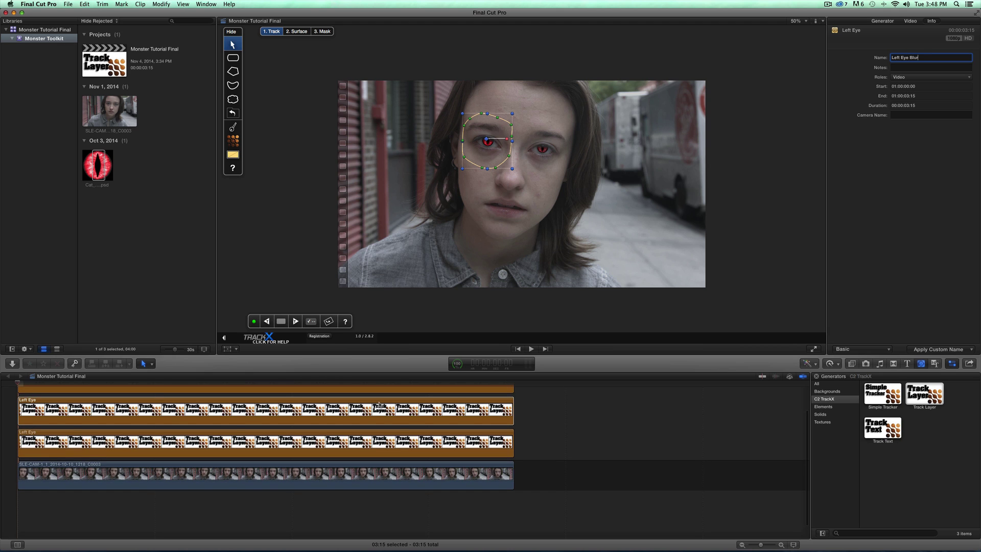
Rename the Track Layer clip at the top of the timeline as Right Eye
{"action": "left_click", "coordinate": [280, 402]}
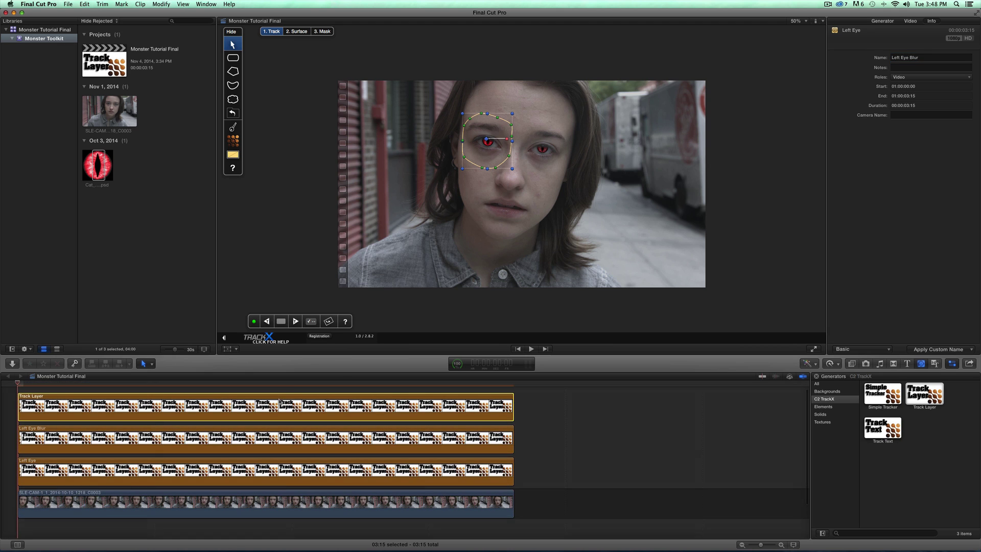
{"action": "double_click", "coordinate": [919, 59]}
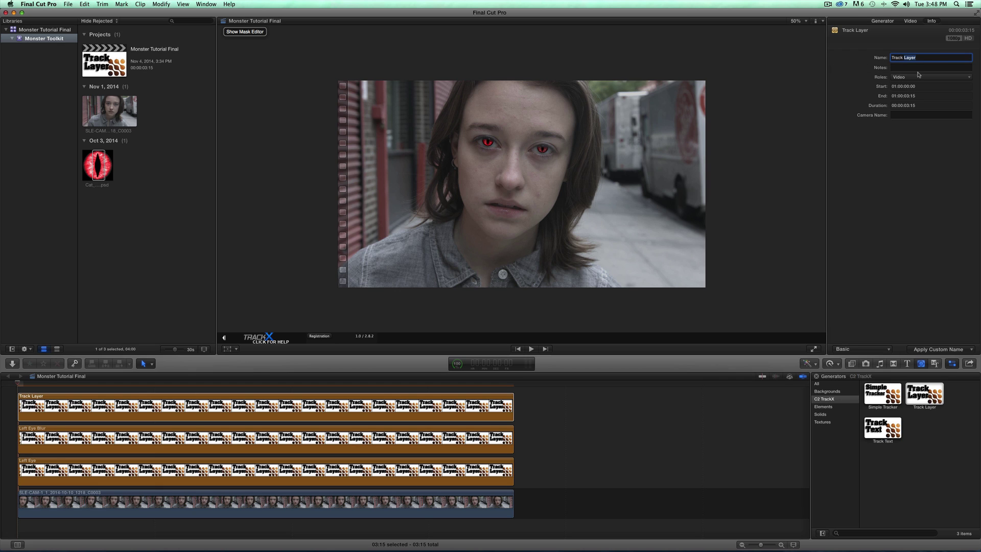
{"action": "key", "text": "super+a"}
{"action": "type", "text": "Right Eye"}
{"action": "key", "text": "Return"}
Duplicate the Right Eye clip onto the layer directly above it and rename the copy as Right Eye Blur
{"action": "left_click_drag", "start_coordinate": [159, 403], "coordinate": [145, 421]}
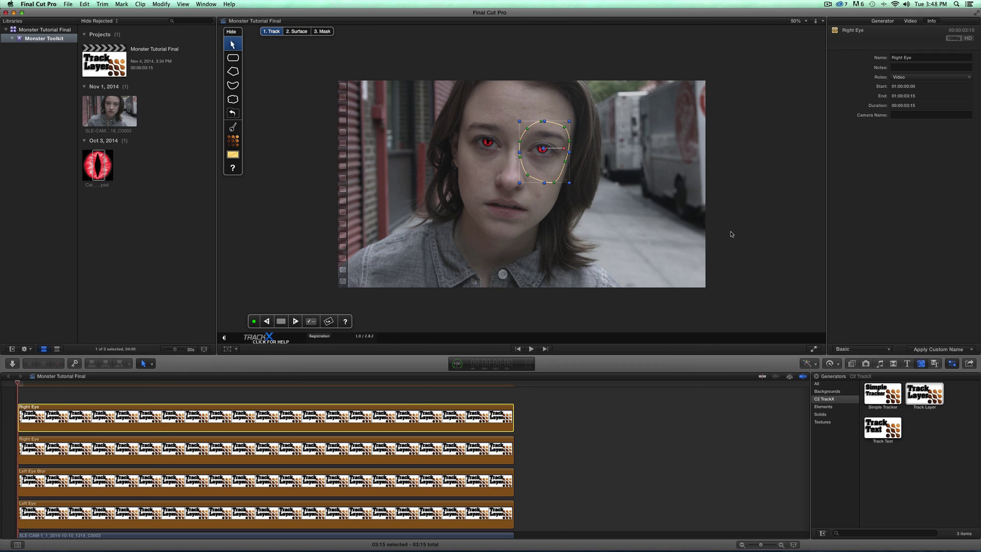
{"action": "left_click", "coordinate": [922, 58]}
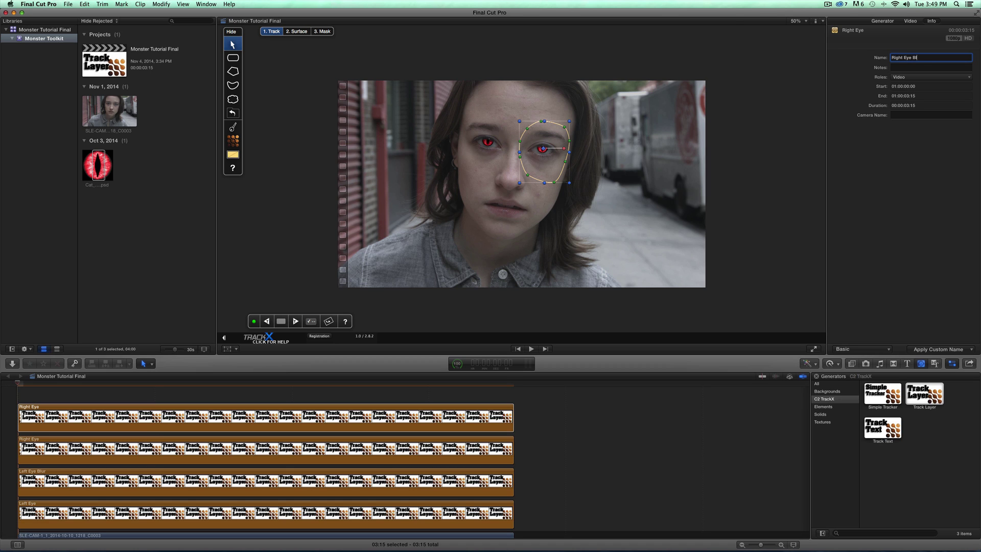
{"action": "key", "text": "Return"}
Set the compositing blend mode of the Left Eye Blur clip to Screen
{"action": "left_click", "coordinate": [284, 417]}
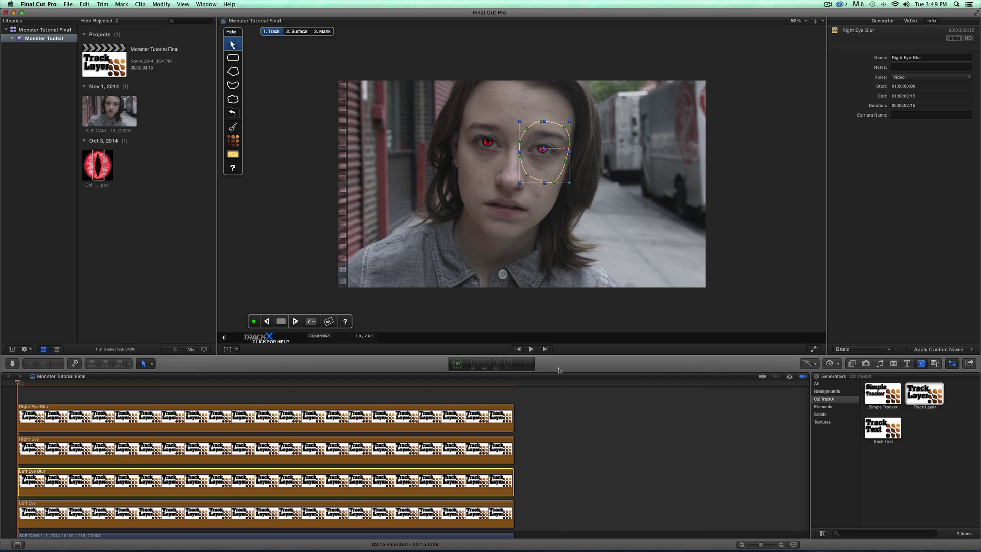
{"action": "key", "text": "super+Up"}
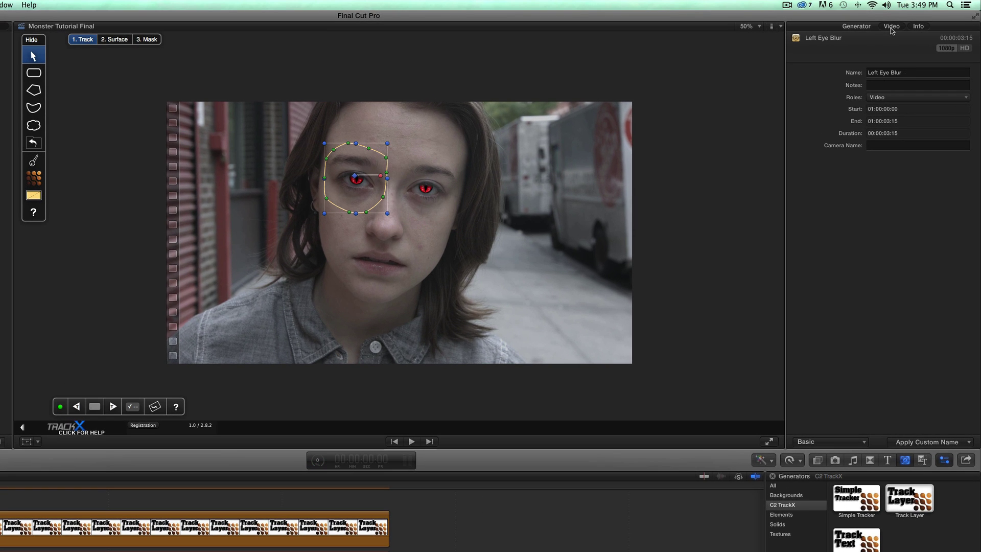
{"action": "left_click", "coordinate": [891, 28]}
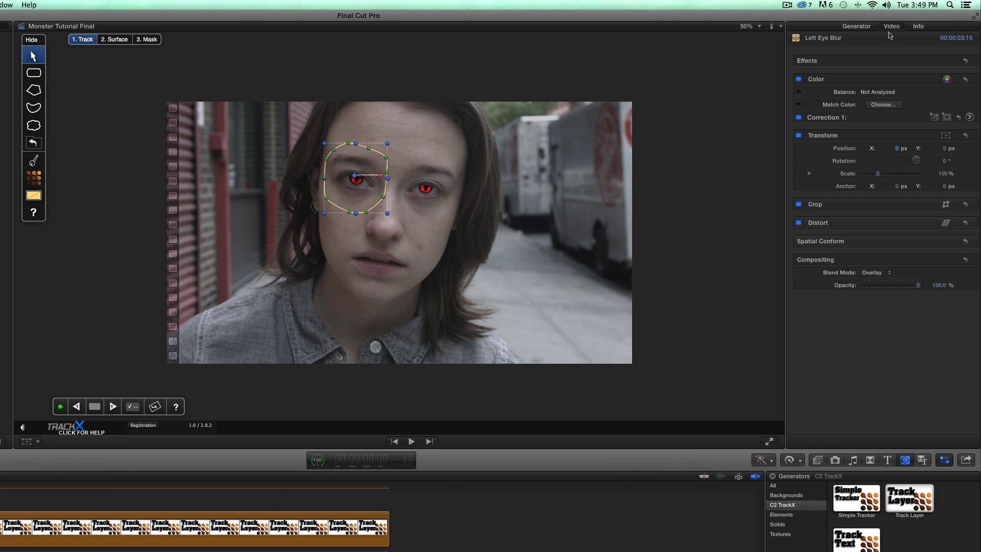
{"action": "left_click", "coordinate": [891, 278]}
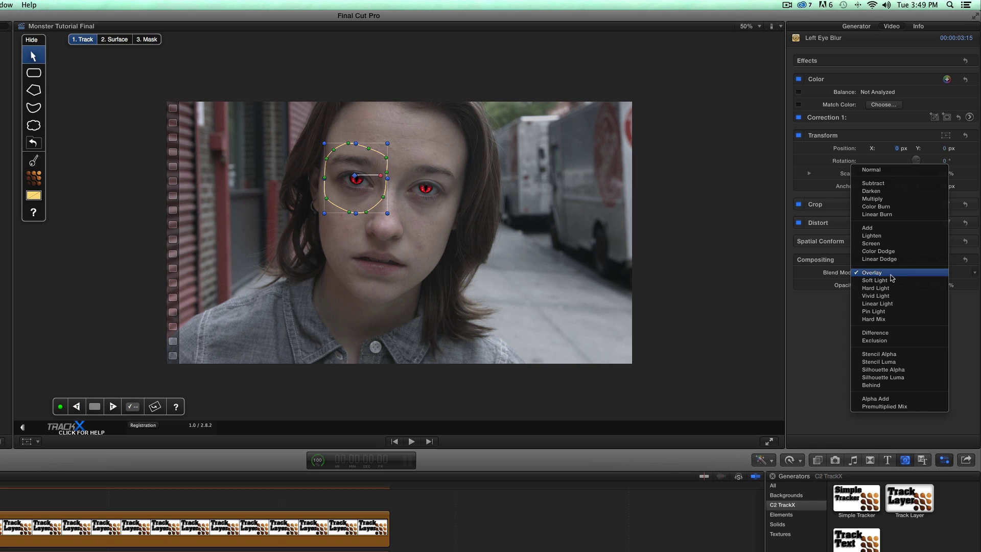
{"action": "left_click", "coordinate": [880, 246]}
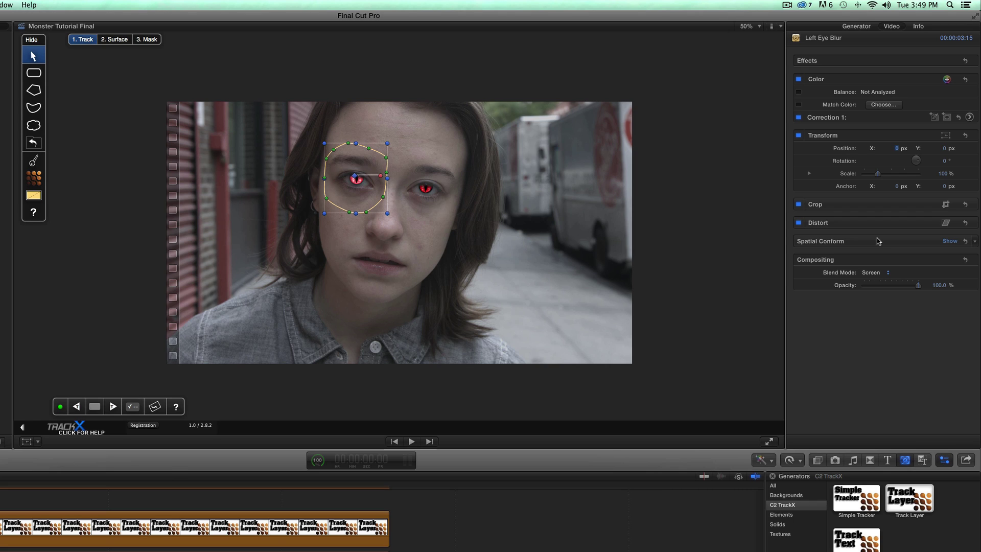
Set the compositing blend mode of the Right Eye Blur clip to Screen
{"action": "left_click", "coordinate": [97, 532]}
{"action": "left_click", "coordinate": [895, 275]}
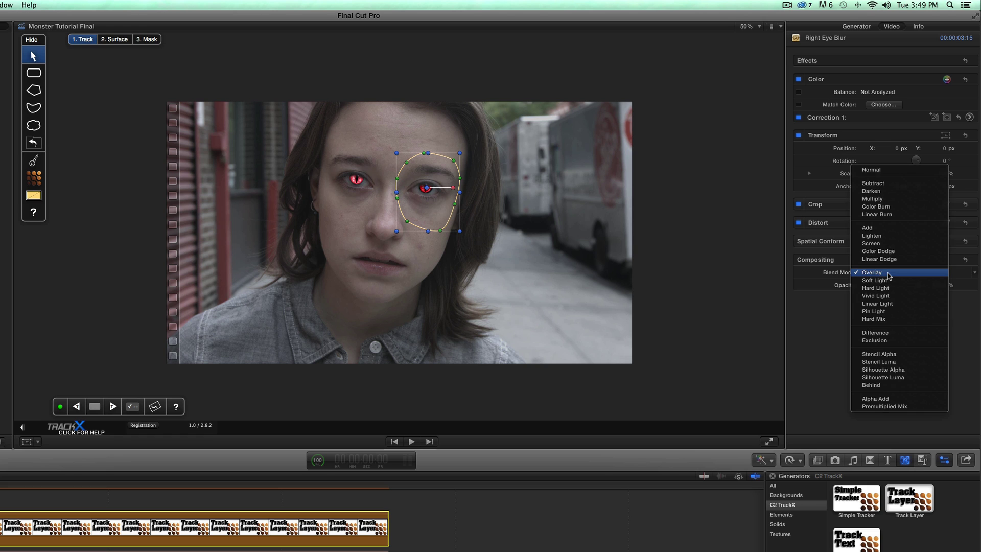
{"action": "left_click", "coordinate": [878, 247]}
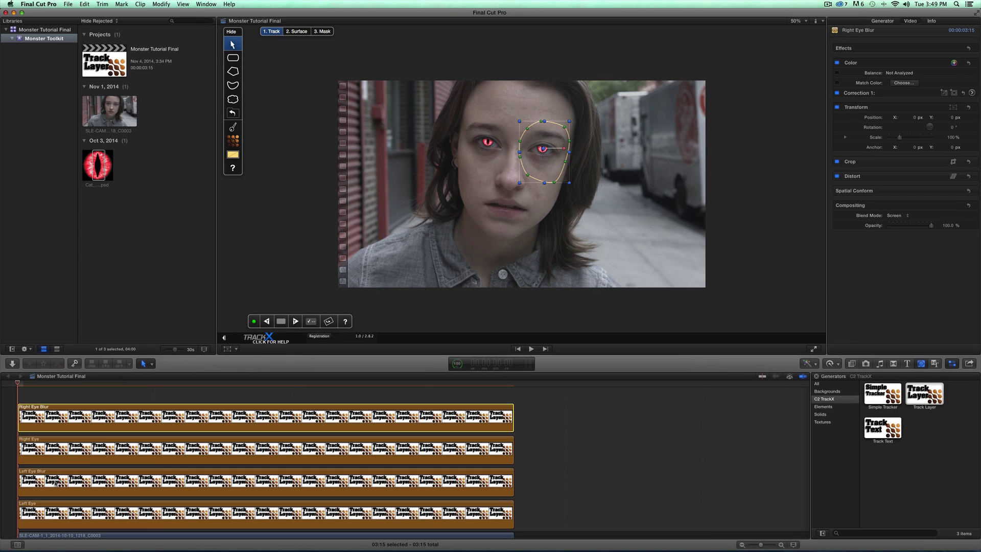
Apply the Gaussian blur effect to the Left Eye Blur clip with an amount of 11
{"action": "left_click", "coordinate": [47, 487]}
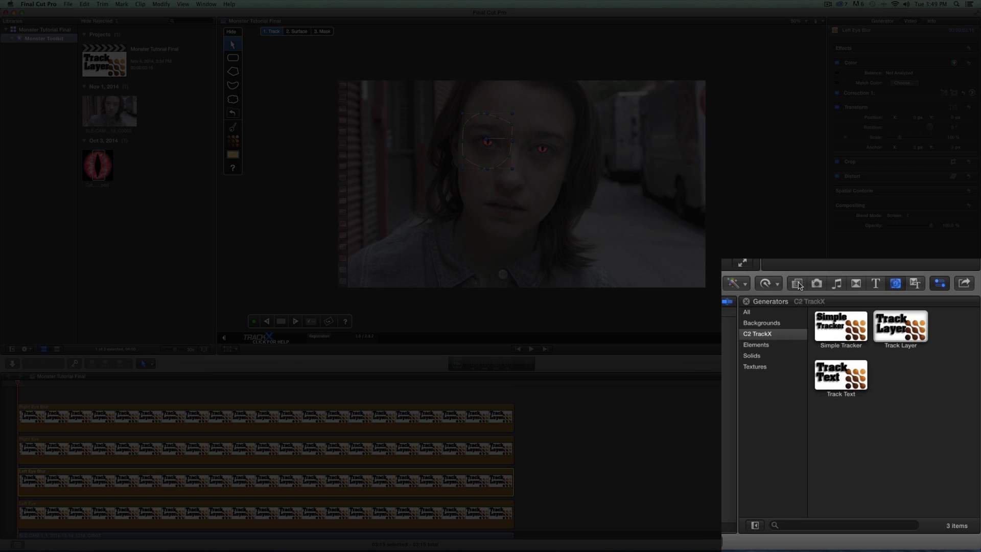
{"action": "left_click", "coordinate": [853, 364]}
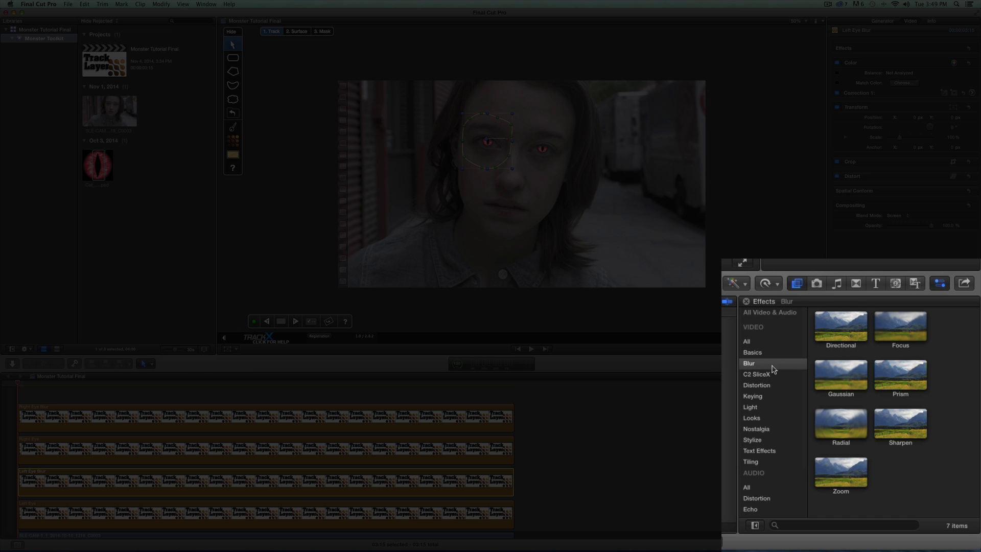
{"action": "left_click", "coordinate": [836, 375]}
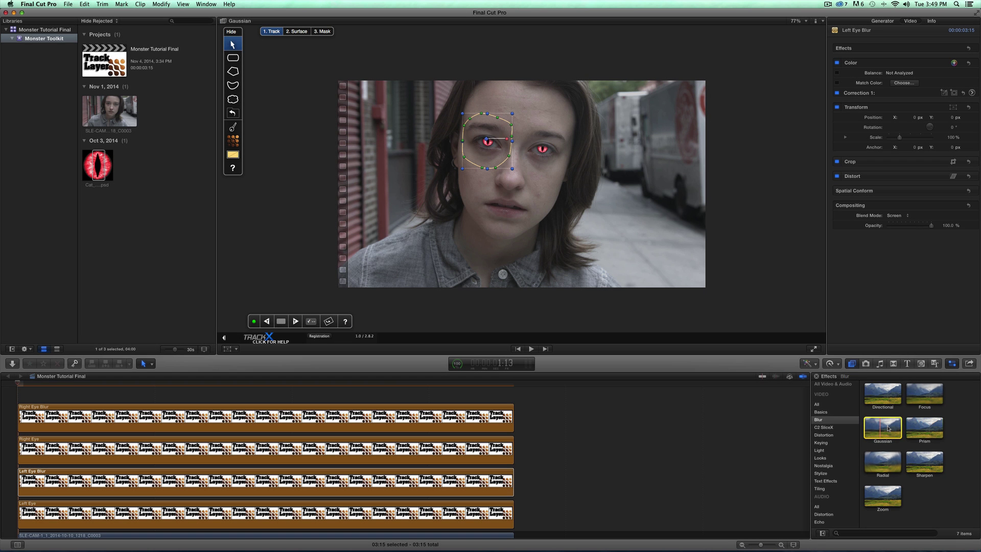
{"action": "left_click_drag", "start_coordinate": [888, 428], "coordinate": [388, 487]}
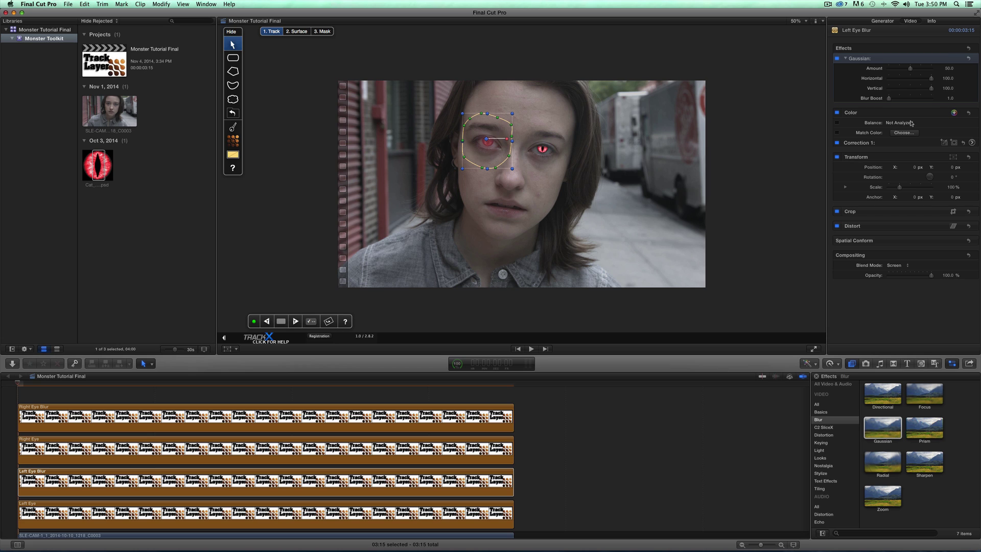
{"action": "left_click", "coordinate": [949, 69]}
{"action": "type", "text": "11"}
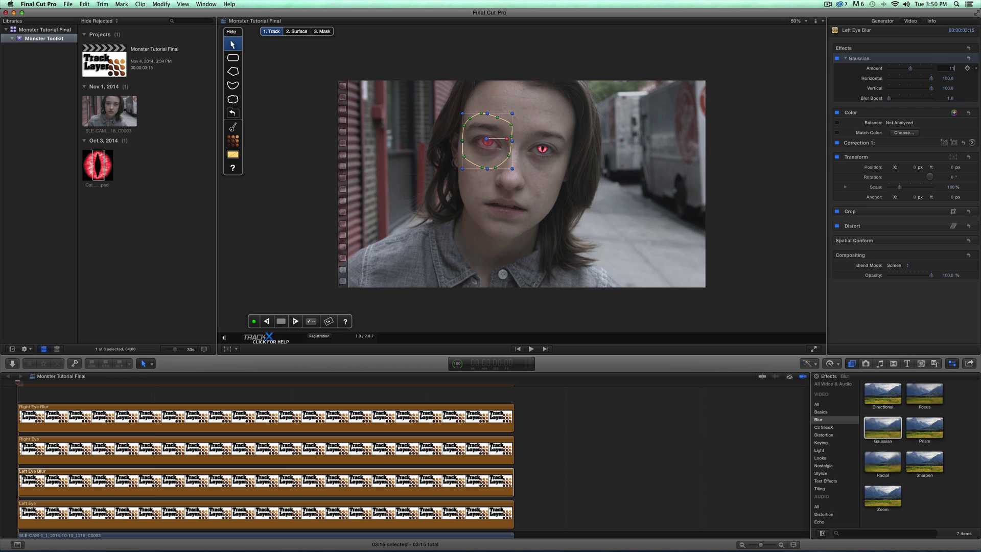
{"action": "key", "text": "Return"}
Apply the Gaussian blur effect to the Right Eye Blur clip with an amount of 11
{"action": "left_click", "coordinate": [431, 415]}
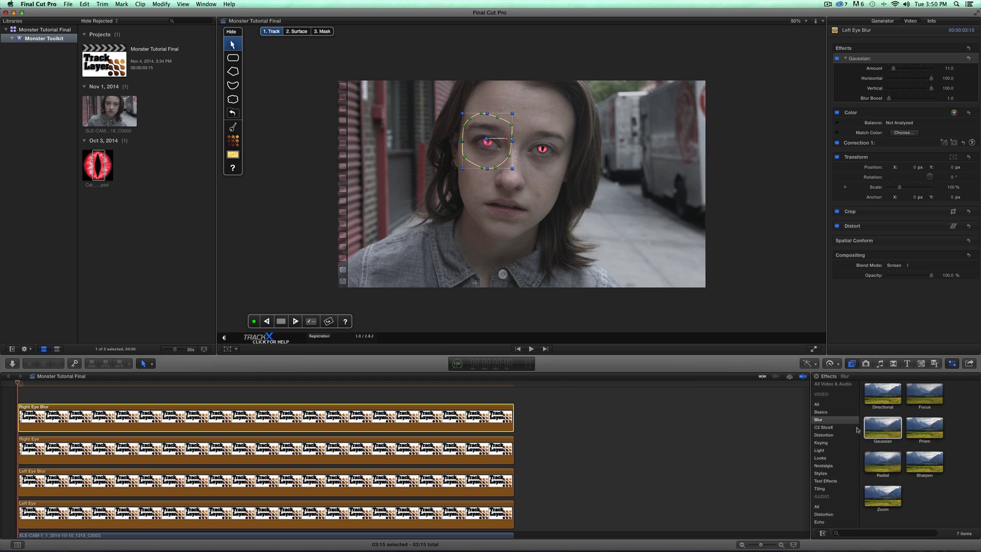
{"action": "left_click_drag", "start_coordinate": [881, 428], "coordinate": [459, 420]}
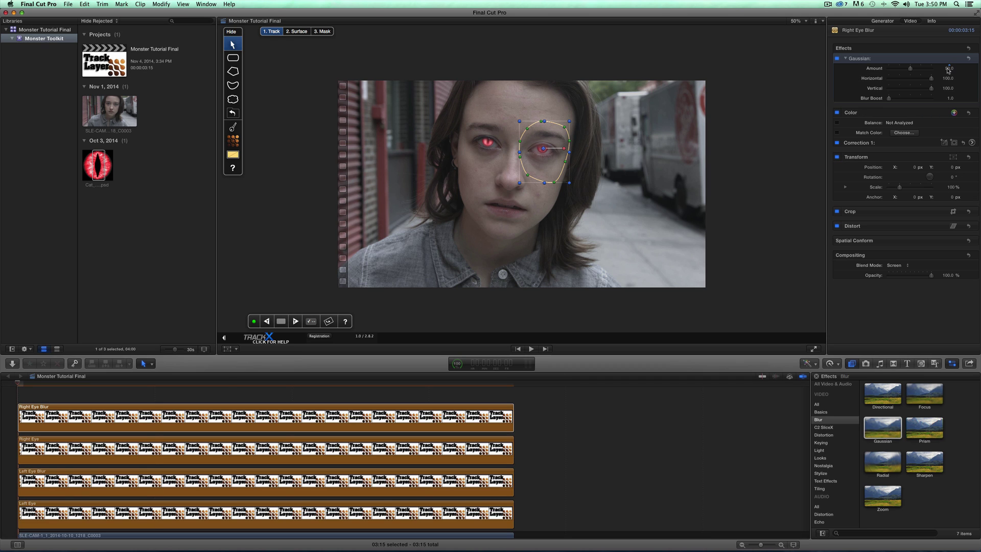
{"action": "left_click", "coordinate": [948, 68]}
{"action": "type", "text": "11"}
{"action": "key", "text": "Return"}
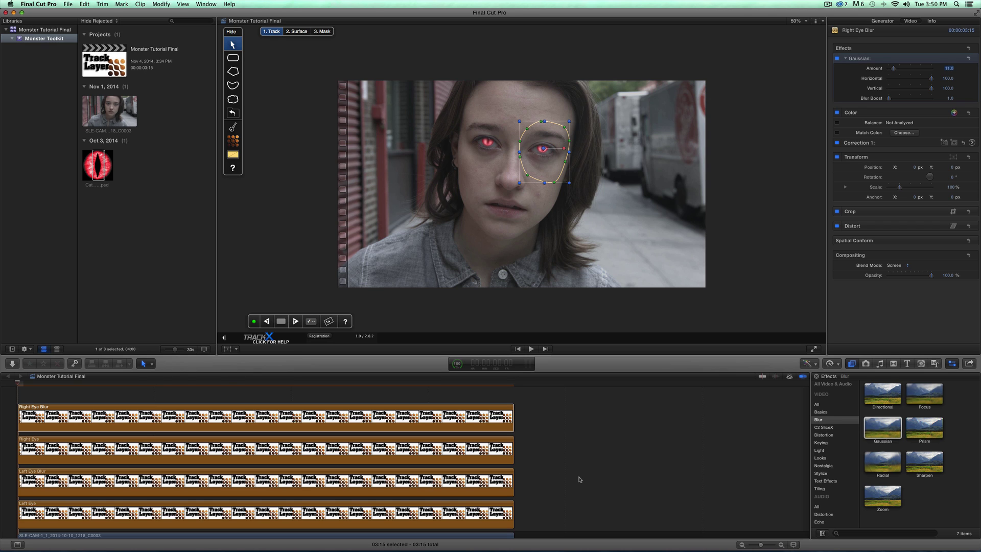
Scrub the glowing-eye shot and add a marker to the base camera clip at 1:22
{"action": "scroll", "coordinate": [521, 500], "scroll_direction": "down", "scroll_amount": 1}
{"action": "scroll", "coordinate": [478, 506], "scroll_direction": "down", "scroll_amount": 3}
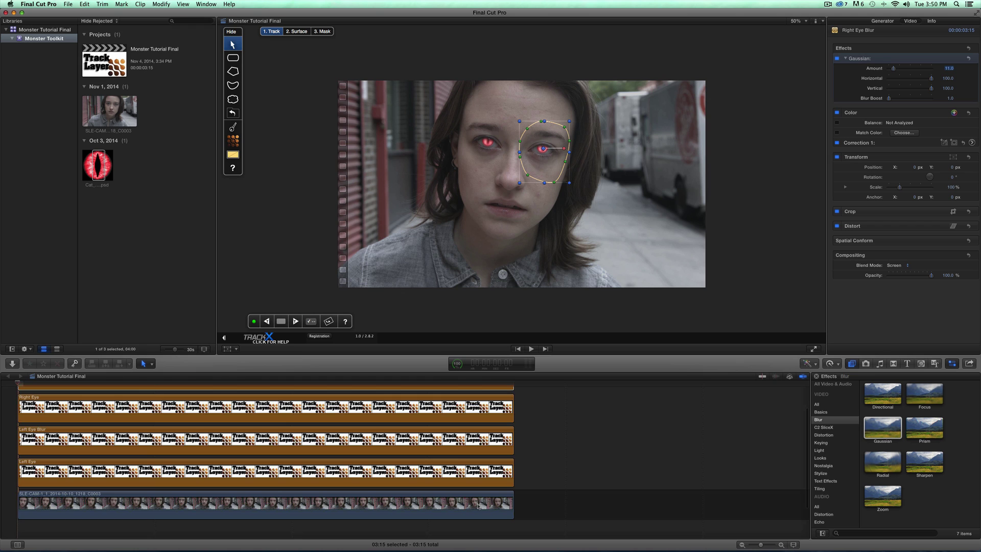
{"action": "left_click", "coordinate": [476, 506]}
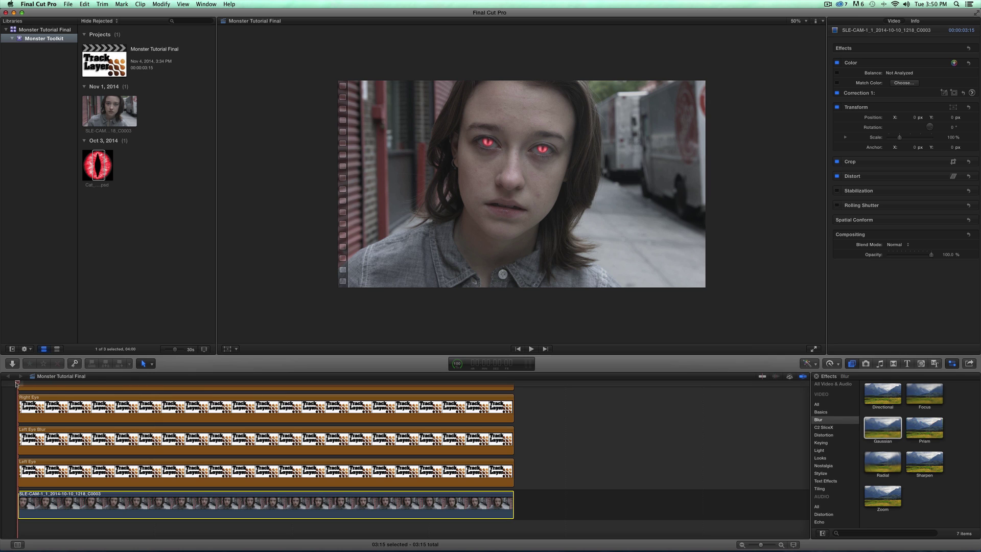
{"action": "left_click_drag", "start_coordinate": [18, 382], "coordinate": [95, 391]}
{"action": "left_click_drag", "start_coordinate": [95, 391], "coordinate": [21, 389]}
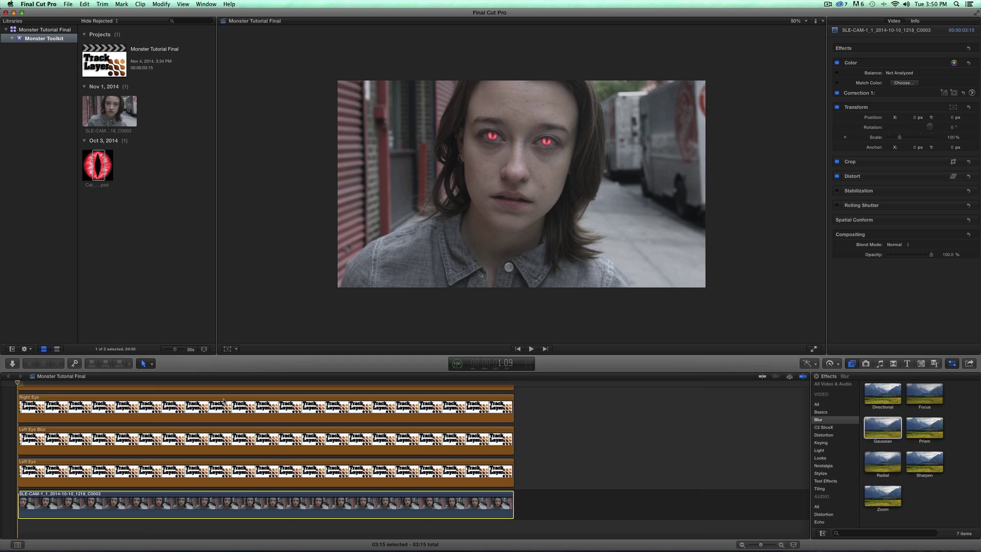
{"action": "left_click", "coordinate": [278, 402]}
{"action": "left_click_drag", "start_coordinate": [279, 402], "coordinate": [284, 403]}
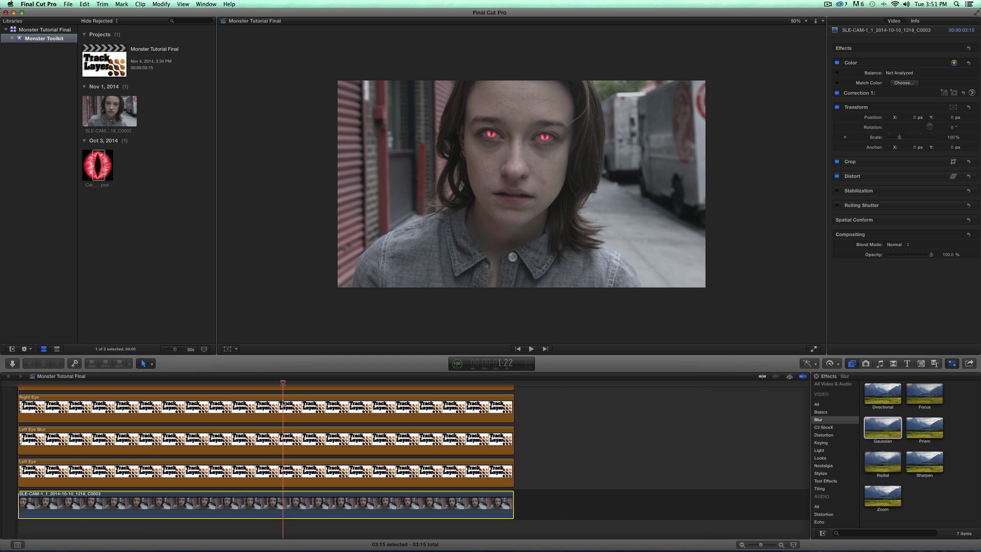
{"action": "left_click", "coordinate": [282, 496]}
Add a second marker to the base camera clip at frame 21
{"action": "left_click_drag", "start_coordinate": [265, 384], "coordinate": [141, 385]}
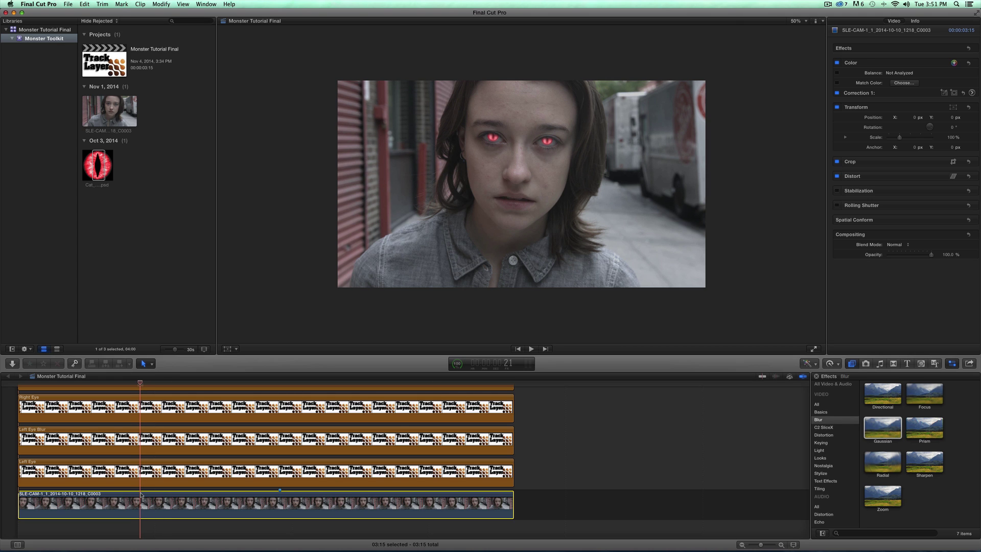
{"action": "key", "text": "Left"}
{"action": "key", "text": "m"}
Keyframe the Left Eye clip's opacity at 100% on the 1:22 marker and 0% on the frame 21 marker
{"action": "left_click_drag", "start_coordinate": [140, 385], "coordinate": [278, 388]}
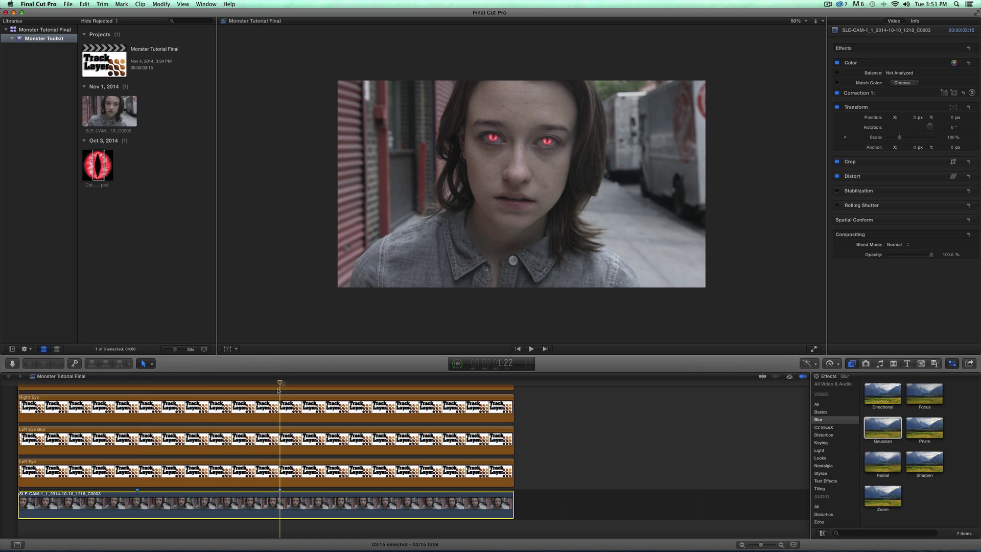
{"action": "left_click", "coordinate": [280, 468]}
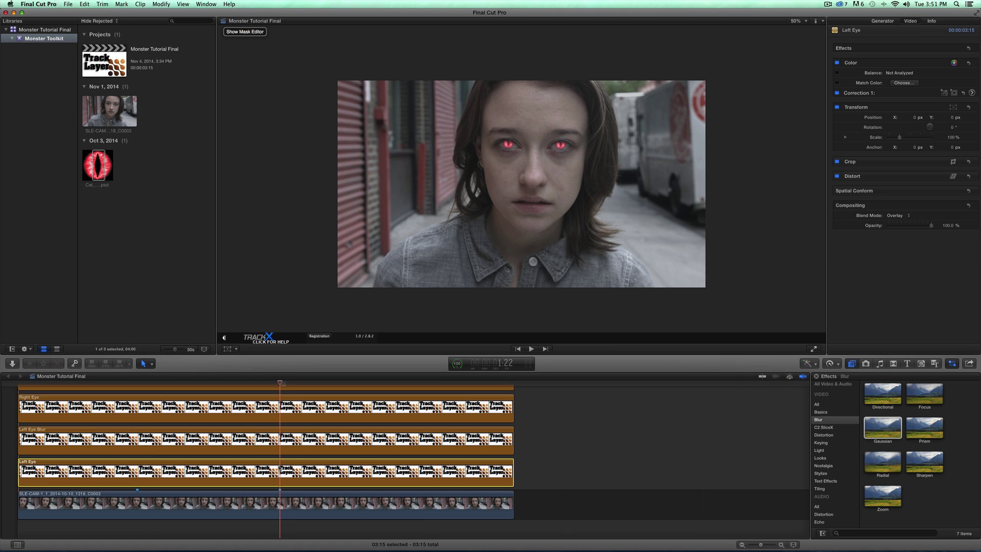
{"action": "mouse_move", "coordinate": [968, 229]}
{"action": "left_click", "coordinate": [968, 228]}
{"action": "left_click_drag", "start_coordinate": [281, 383], "coordinate": [139, 384]}
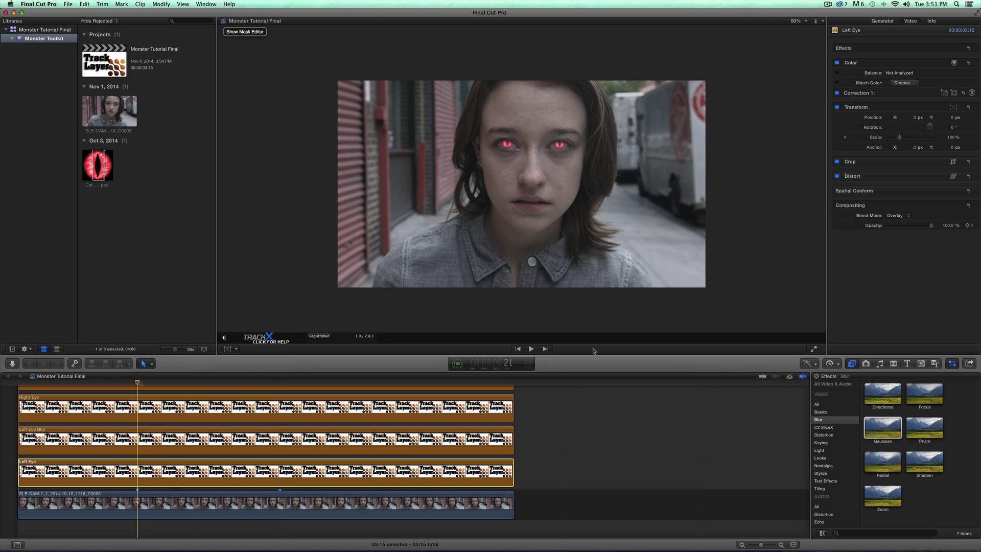
{"action": "left_click_drag", "start_coordinate": [932, 228], "coordinate": [886, 228]}
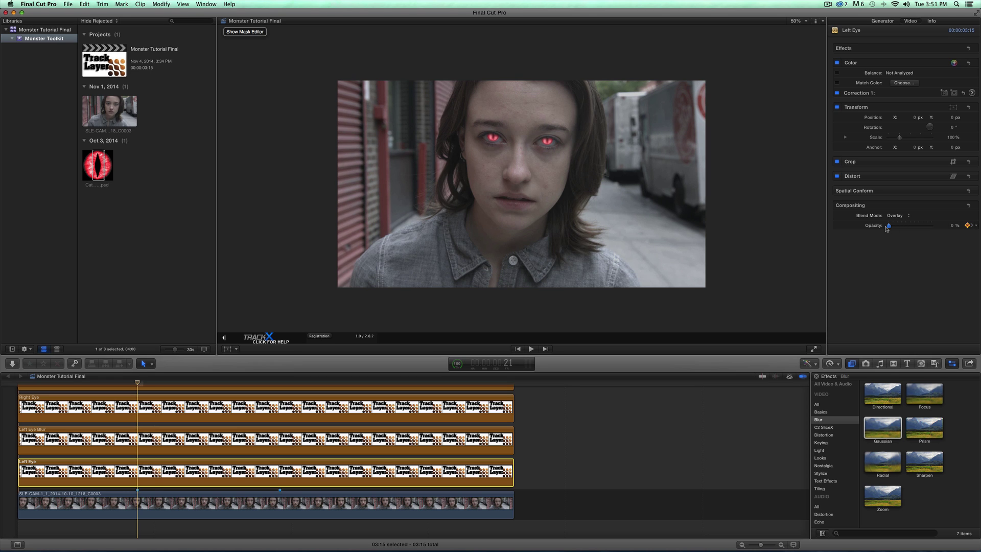
Keyframe the Left Eye Blur clip's opacity at 100% on the 1:22 marker and 0% on the frame 21 marker
{"action": "left_click", "coordinate": [237, 445]}
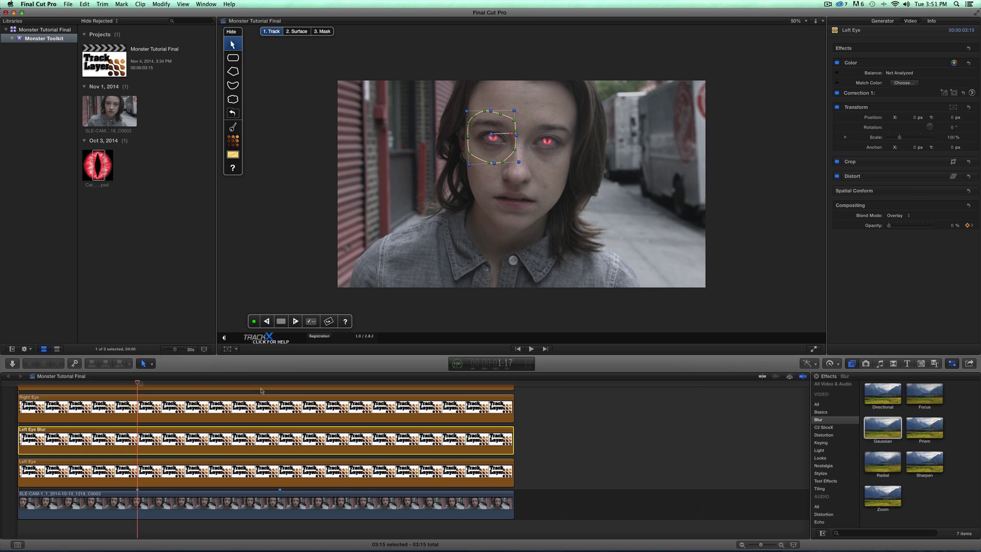
{"action": "left_click_drag", "start_coordinate": [262, 388], "coordinate": [281, 387]}
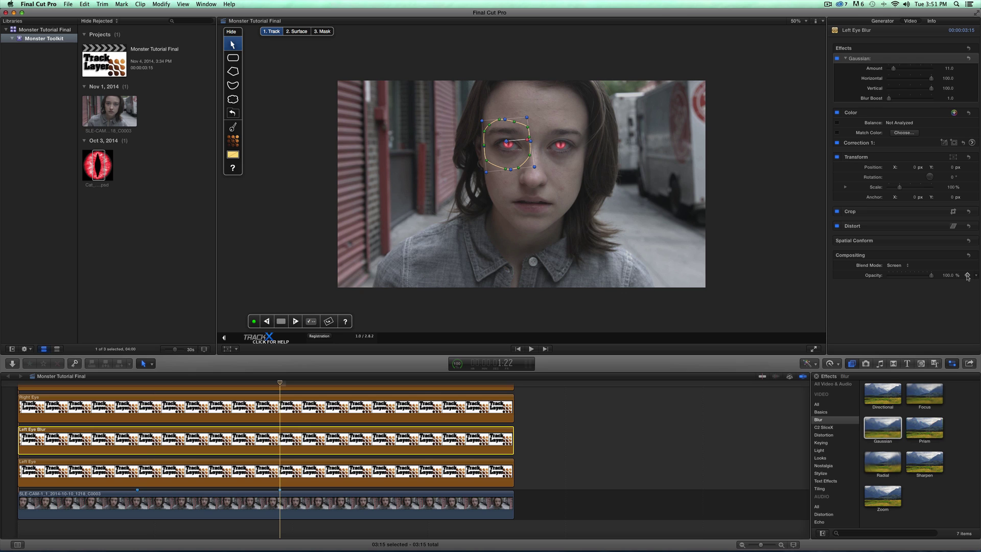
{"action": "left_click", "coordinate": [967, 276]}
{"action": "left_click_drag", "start_coordinate": [280, 383], "coordinate": [137, 383]}
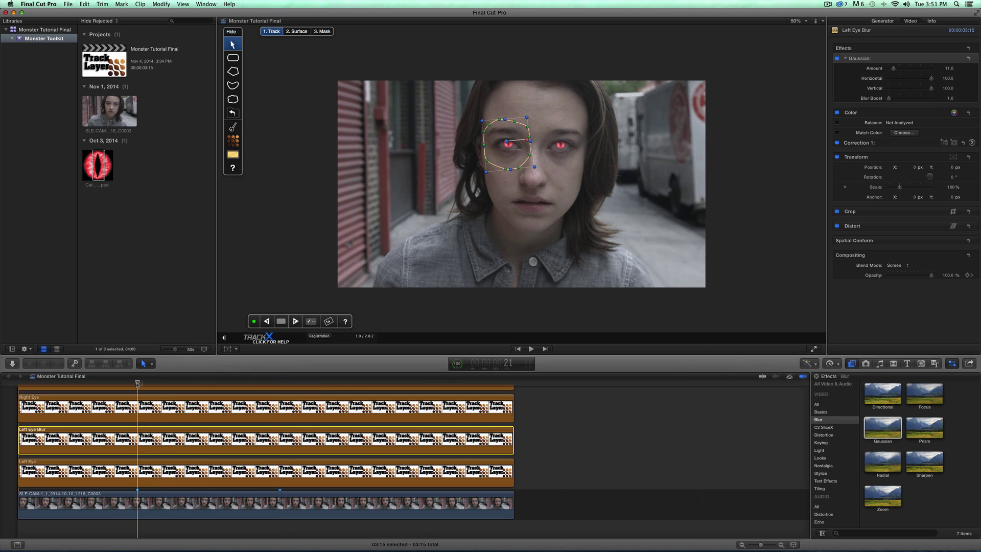
{"action": "left_click_drag", "start_coordinate": [931, 276], "coordinate": [871, 277]}
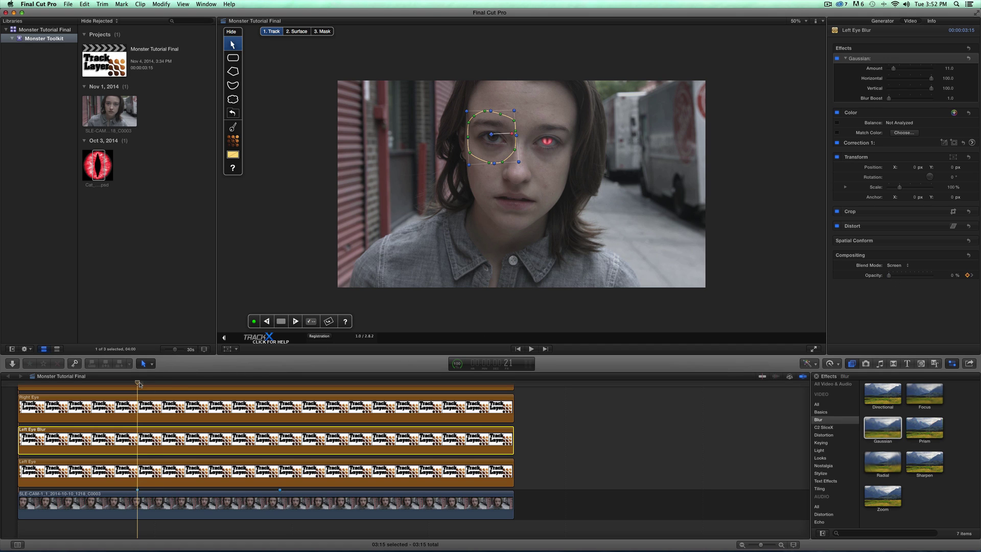
Keyframe the Right Eye clip's opacity at 100% on the 1:22 marker and 0% on the frame 21 marker
{"action": "left_click", "coordinate": [141, 406]}
{"action": "left_click", "coordinate": [280, 384]}
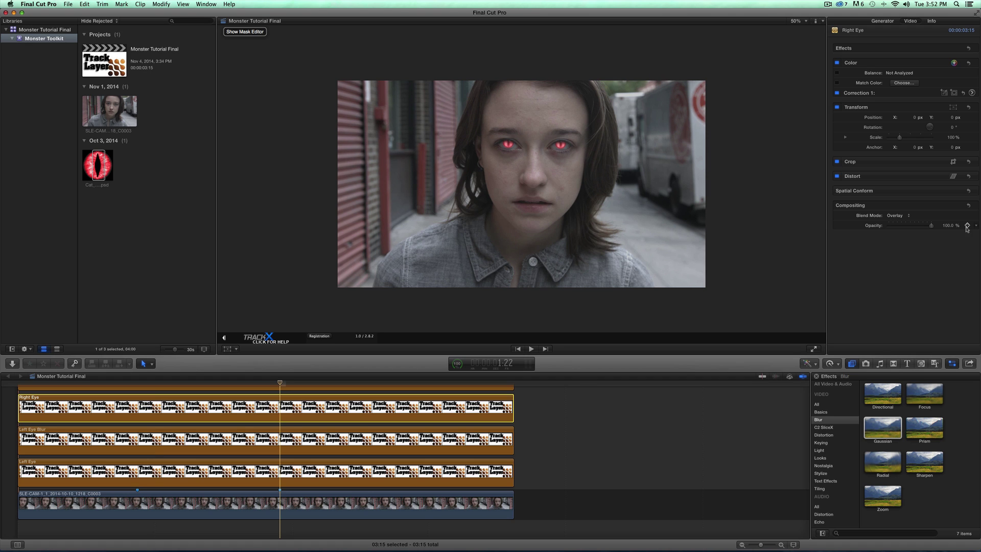
{"action": "left_click", "coordinate": [967, 226]}
{"action": "left_click_drag", "start_coordinate": [278, 383], "coordinate": [139, 387]}
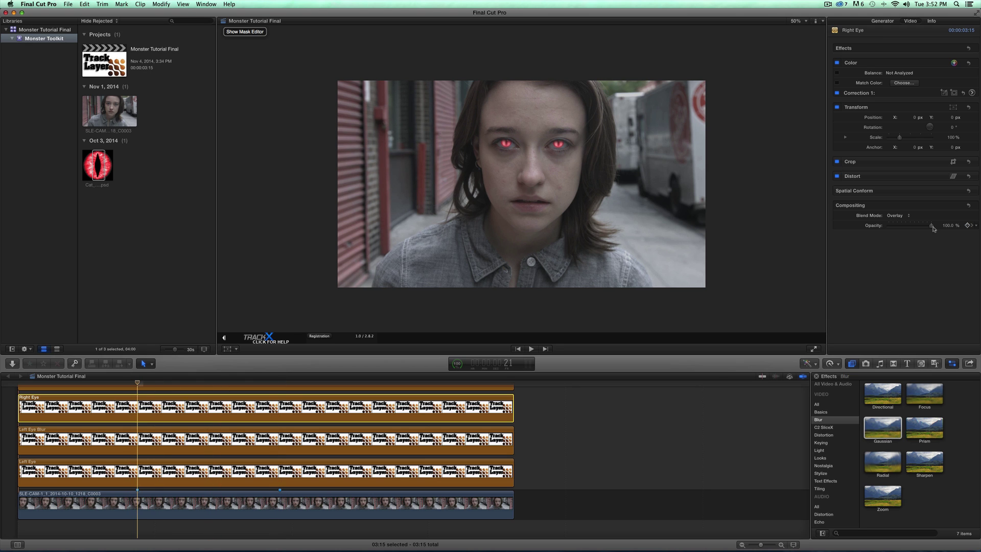
{"action": "left_click", "coordinate": [888, 226]}
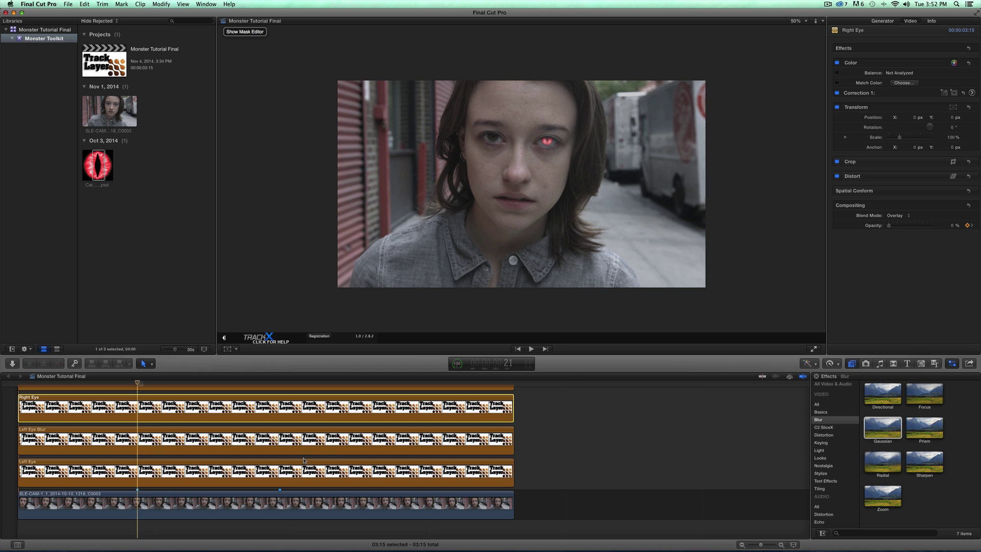
Keyframe the Right Eye Blur clip's opacity at 100% on the 1:22 marker and 0% on the frame 21 marker
{"action": "scroll", "coordinate": [304, 461], "scroll_direction": "up", "scroll_amount": 3}
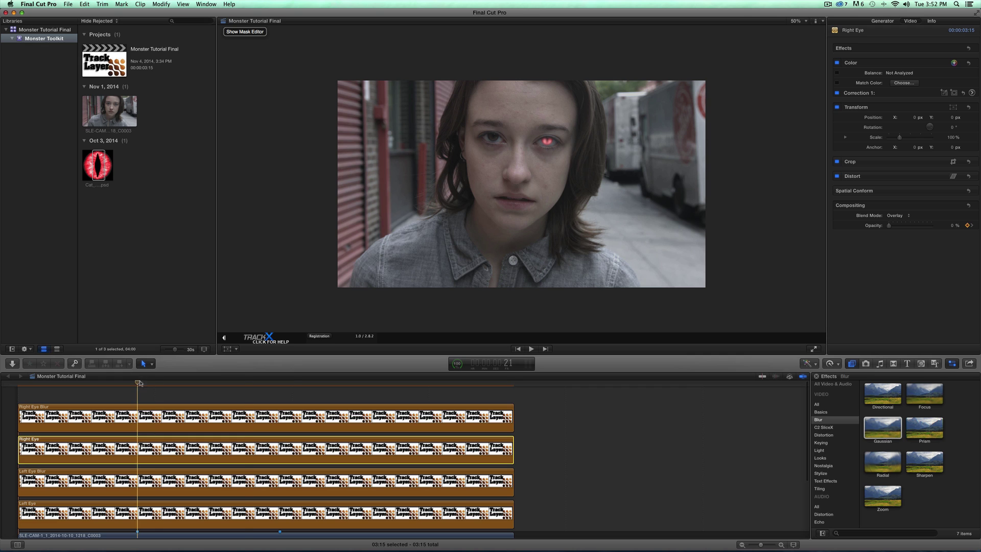
{"action": "left_click_drag", "start_coordinate": [139, 385], "coordinate": [292, 392]}
{"action": "left_click", "coordinate": [279, 393]}
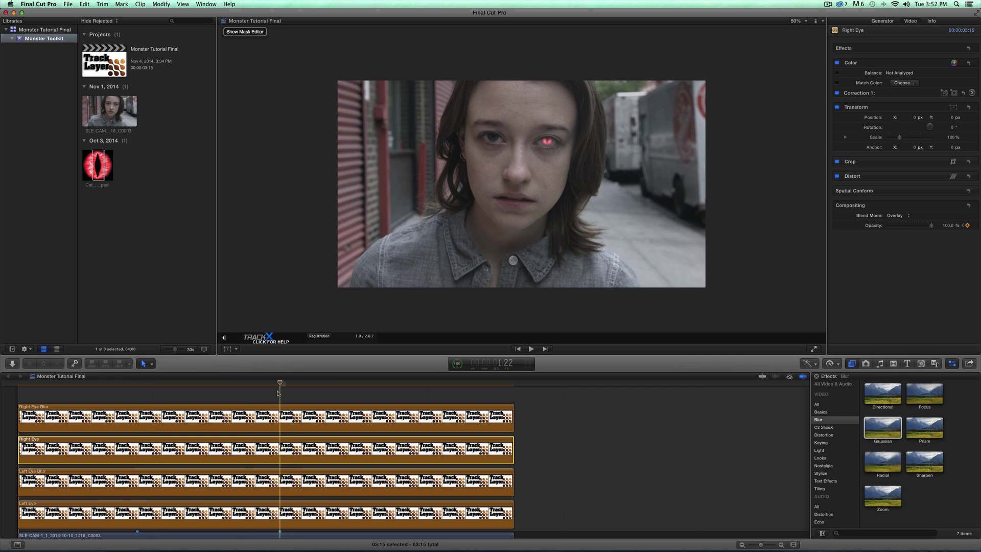
{"action": "left_click", "coordinate": [284, 416]}
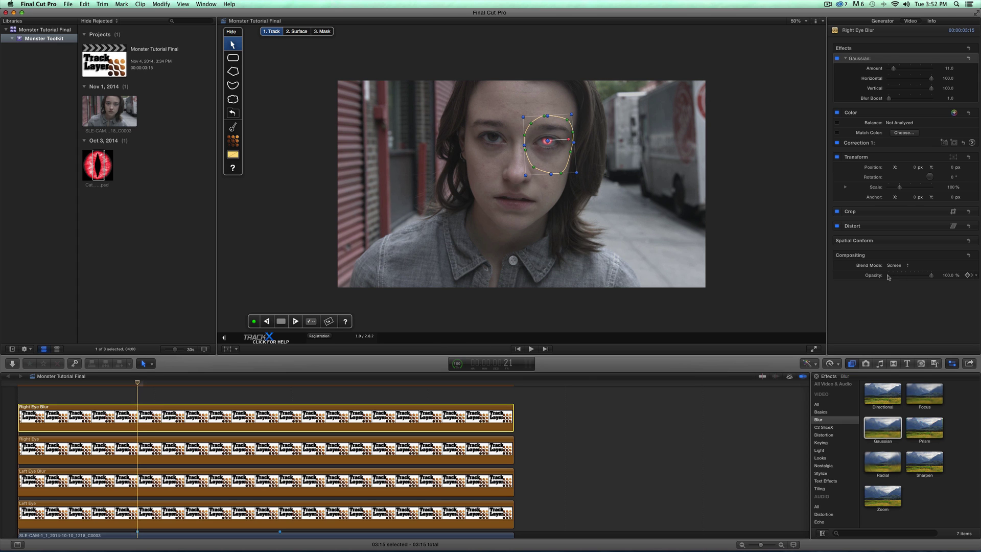
Play the timeline from its beginning to review the fade-in of both glowing eyes
{"action": "scroll", "coordinate": [546, 405], "scroll_direction": "down", "scroll_amount": 3}
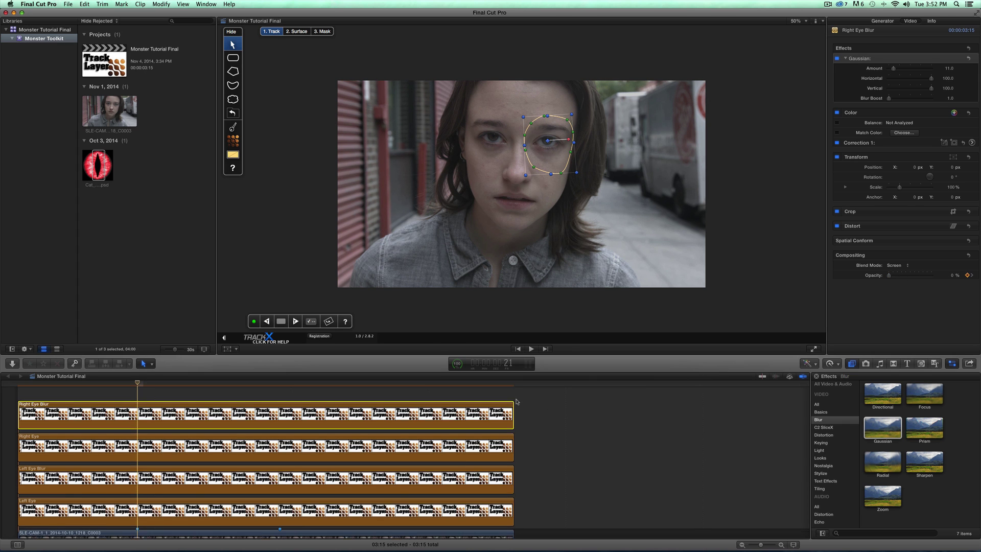
{"action": "left_click_drag", "start_coordinate": [138, 385], "coordinate": [17, 383]}
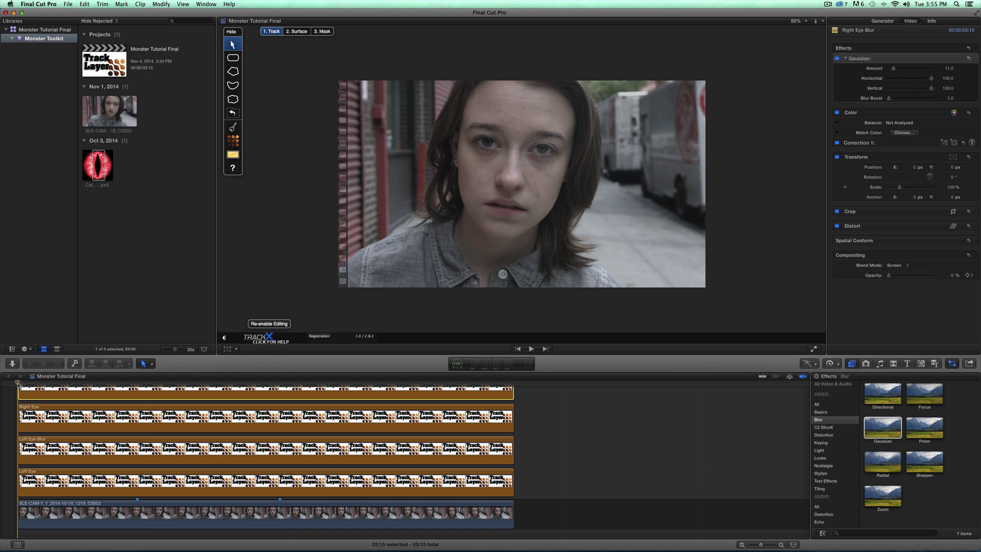
{"action": "key", "text": "space"}
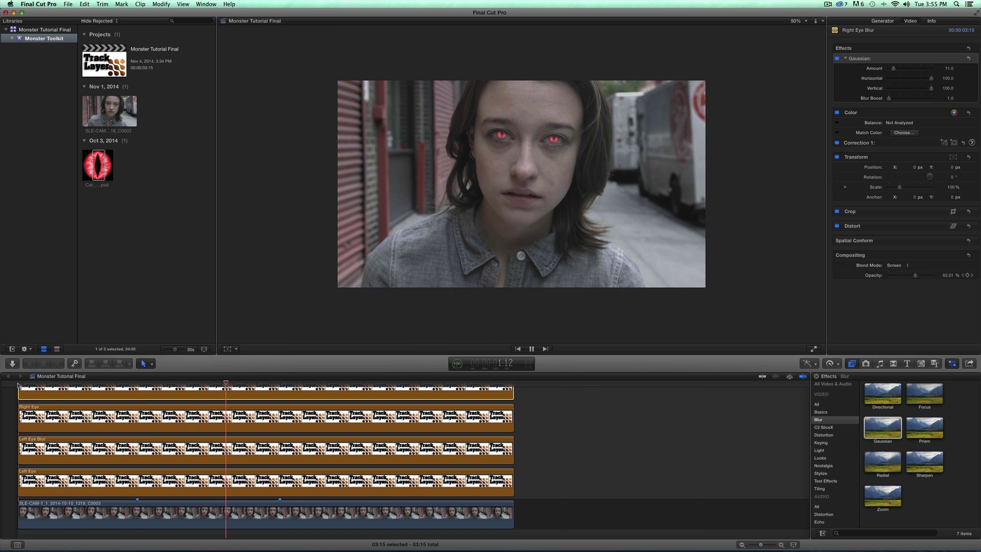